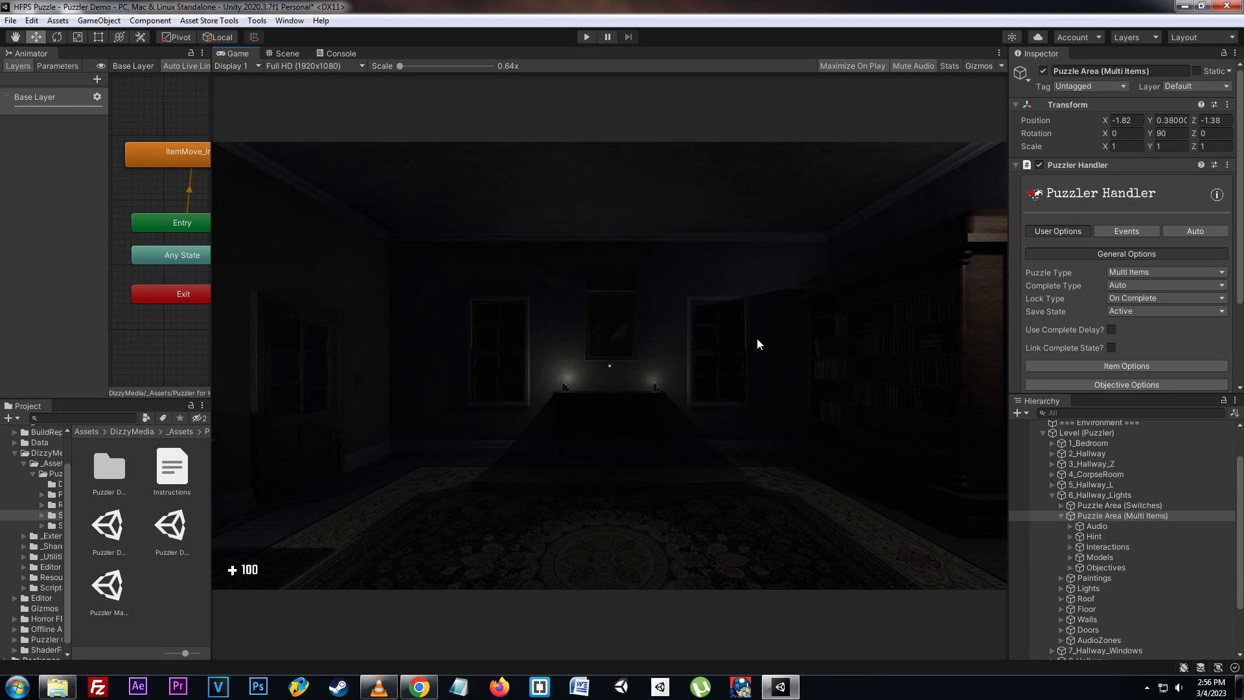
Step: Select Puzzle Area (Multi Items) under 6_Hallway_Lights and switch to the Scene view
{"action": "left_click", "coordinate": [1128, 494]}
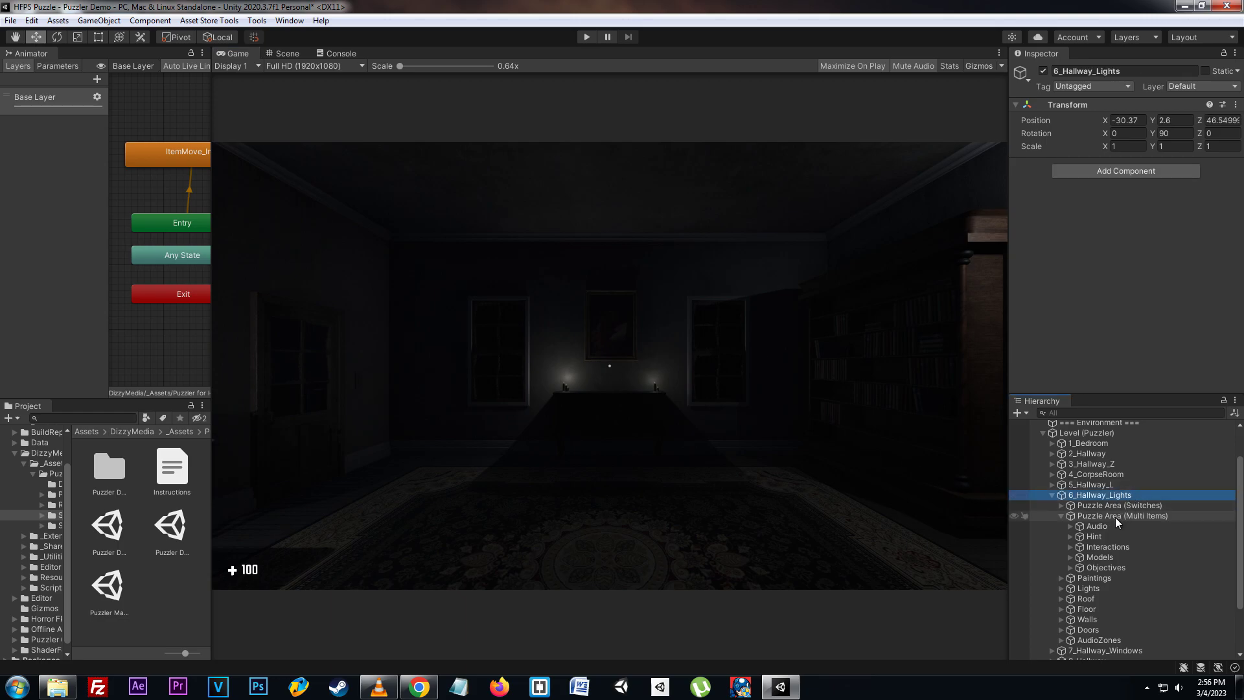
{"action": "left_click", "coordinate": [1106, 515]}
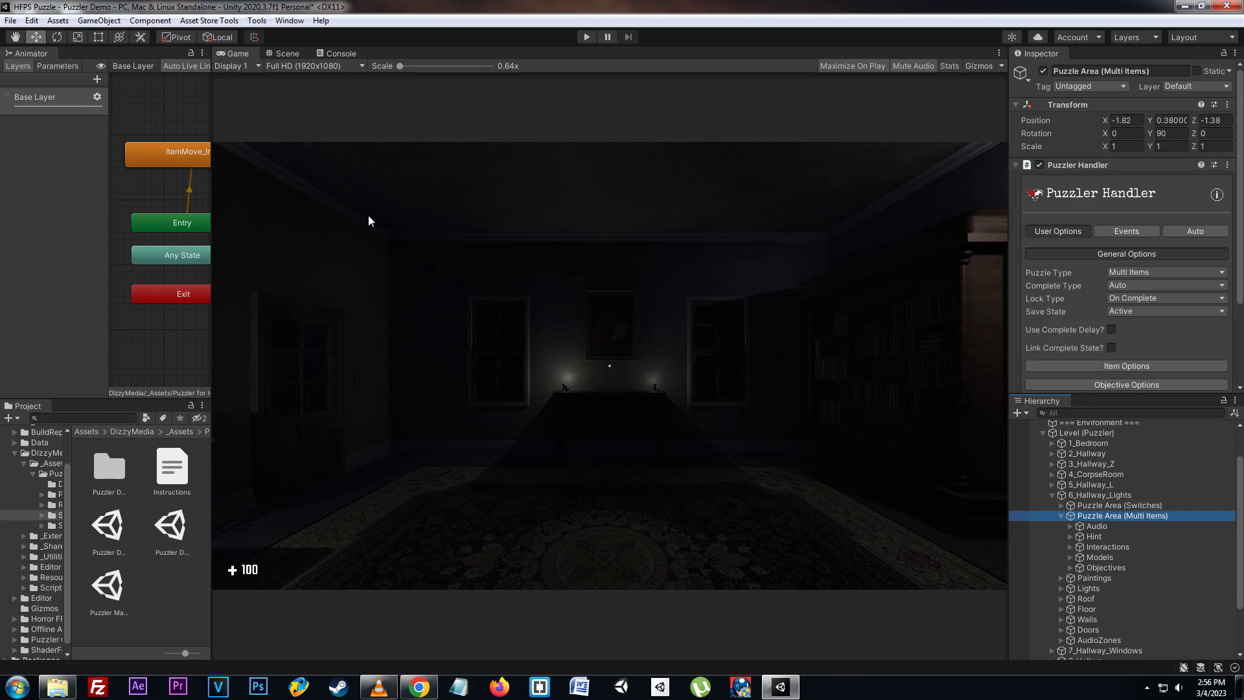
{"action": "left_click", "coordinate": [296, 57]}
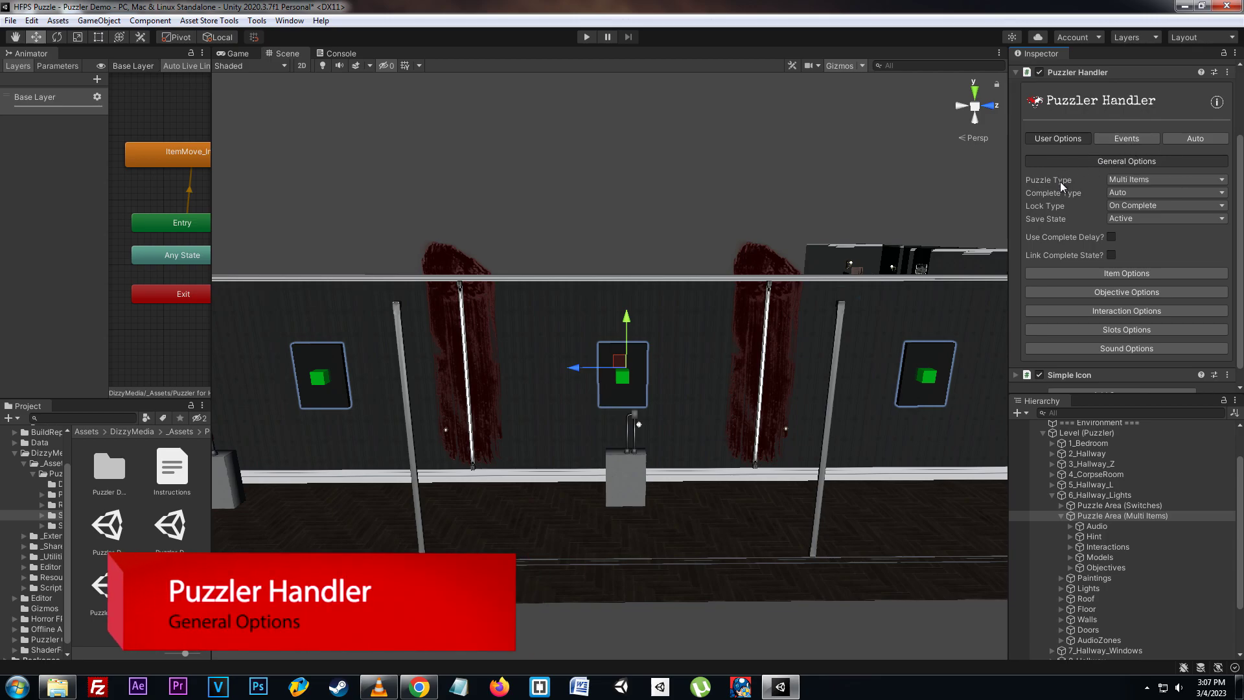
{"action": "left_click", "coordinate": [1143, 179]}
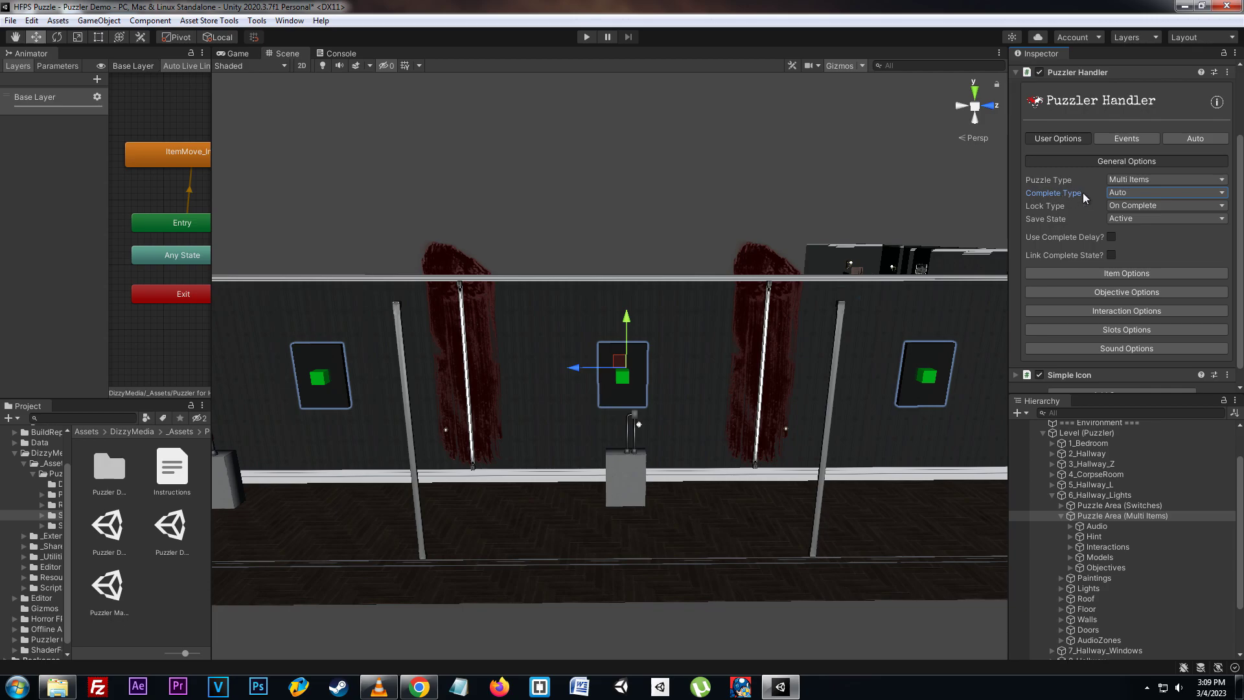
{"action": "left_click", "coordinate": [1145, 192]}
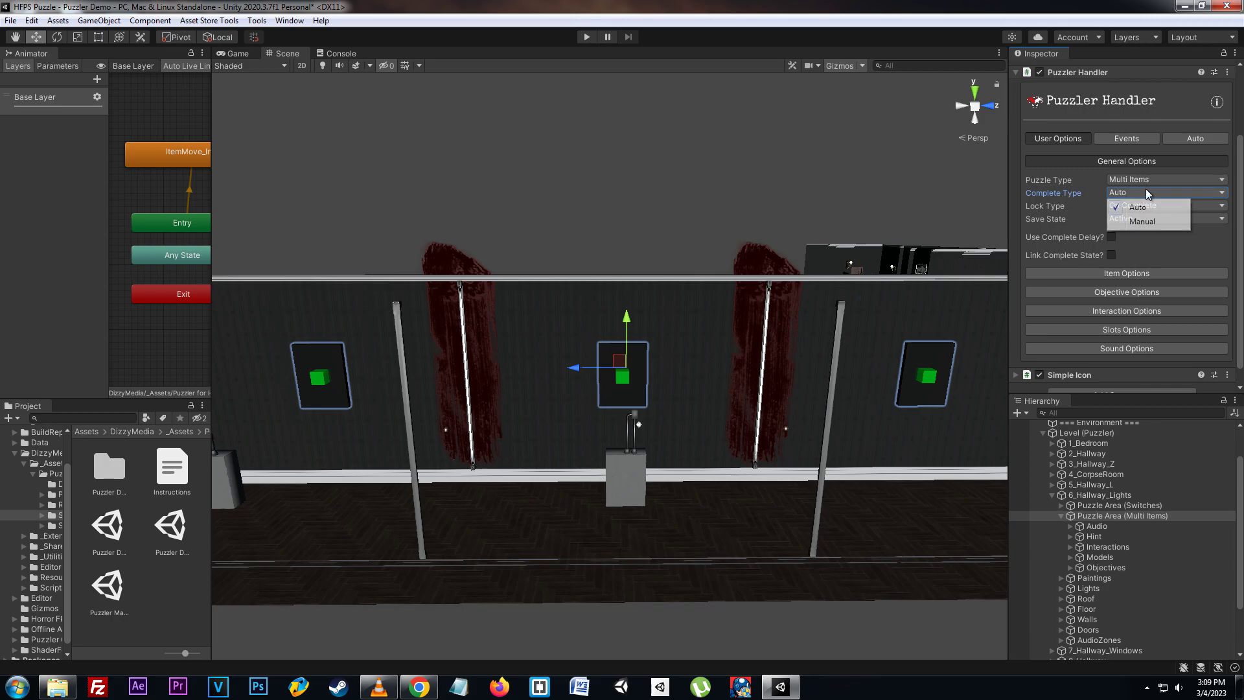
{"action": "left_click", "coordinate": [1153, 223]}
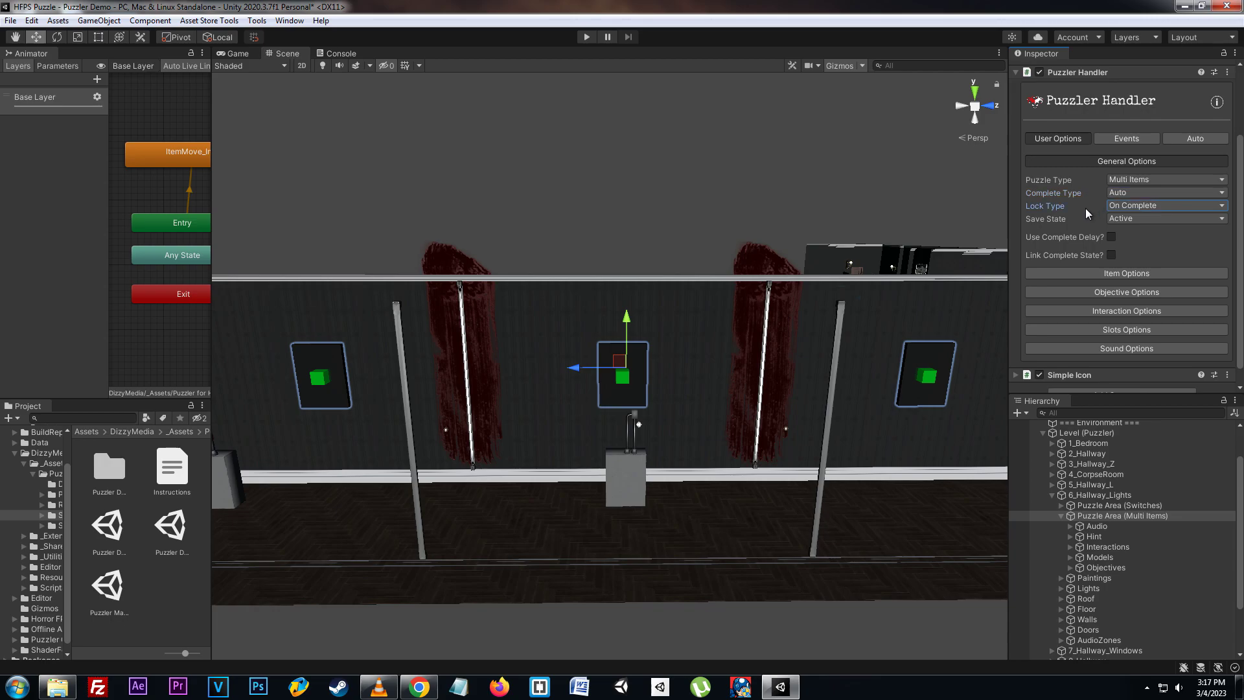
{"action": "left_click", "coordinate": [1145, 205]}
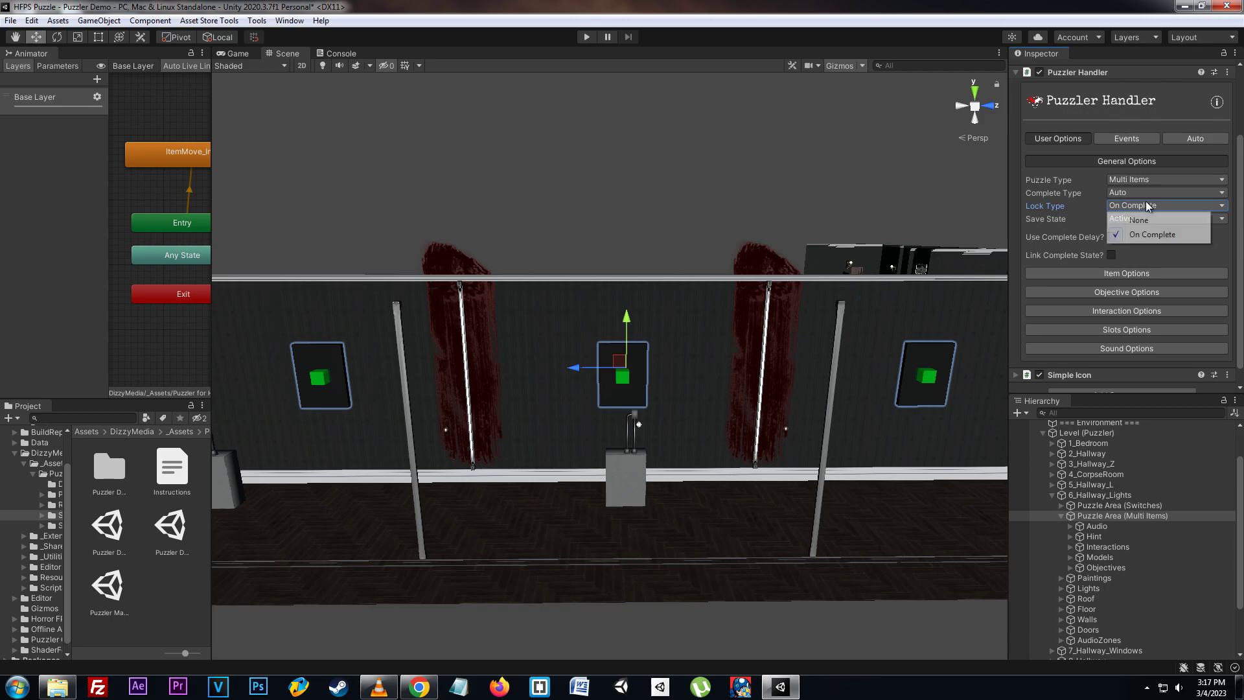
{"action": "left_click", "coordinate": [1150, 235]}
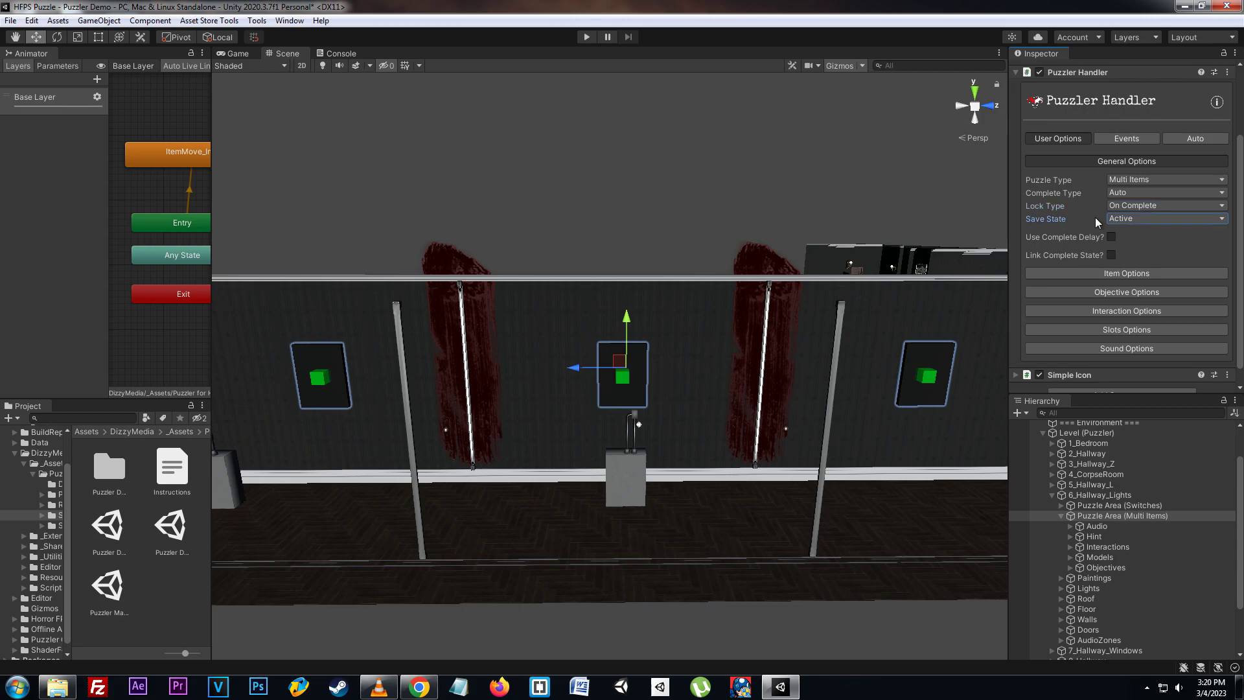
{"action": "left_click", "coordinate": [1152, 220]}
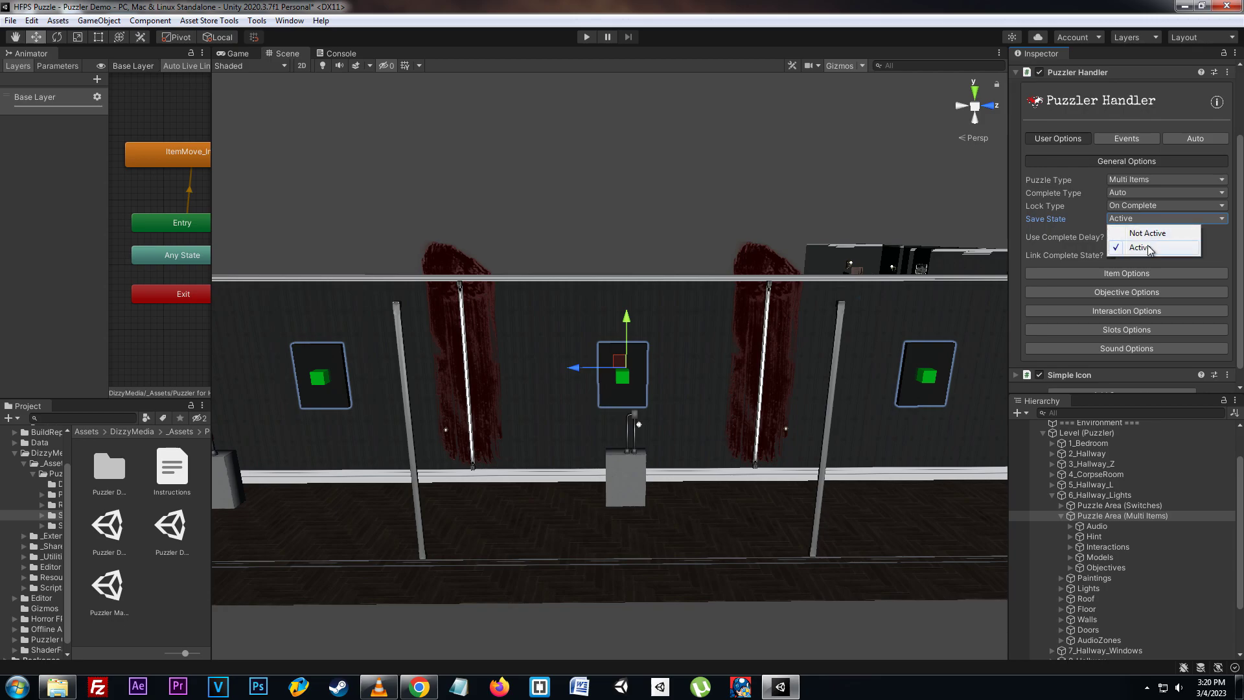
{"action": "left_click", "coordinate": [1152, 247]}
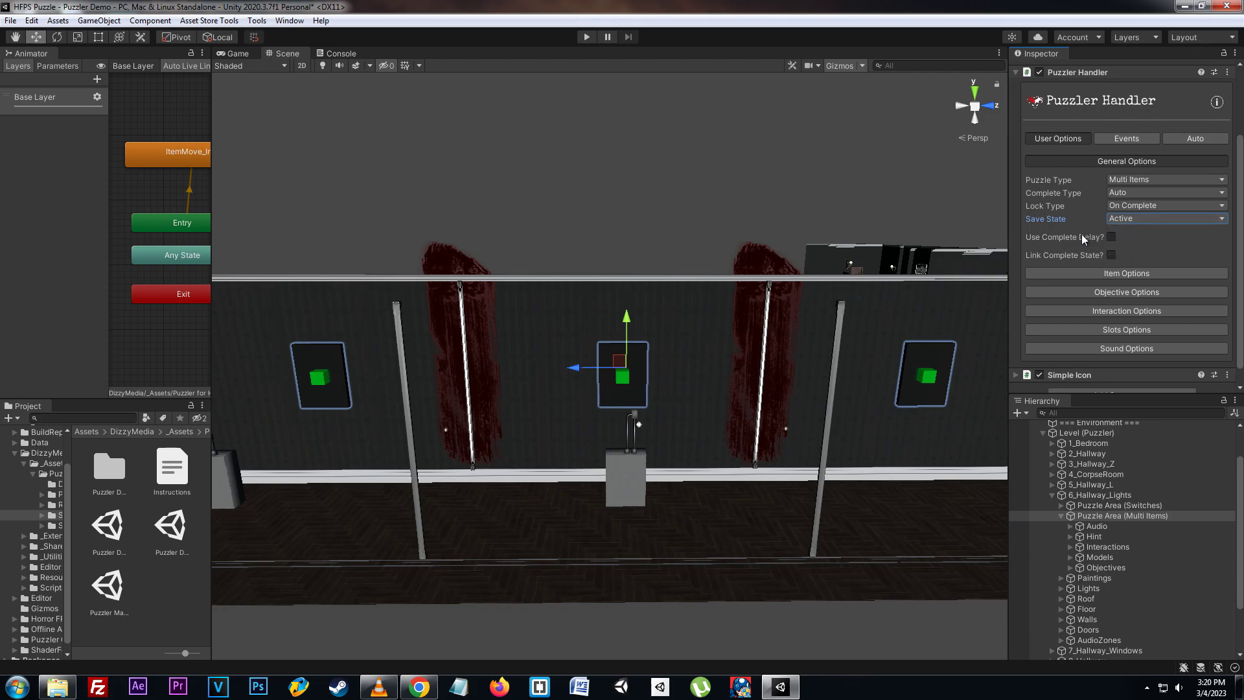
{"action": "left_click", "coordinate": [1140, 227]}
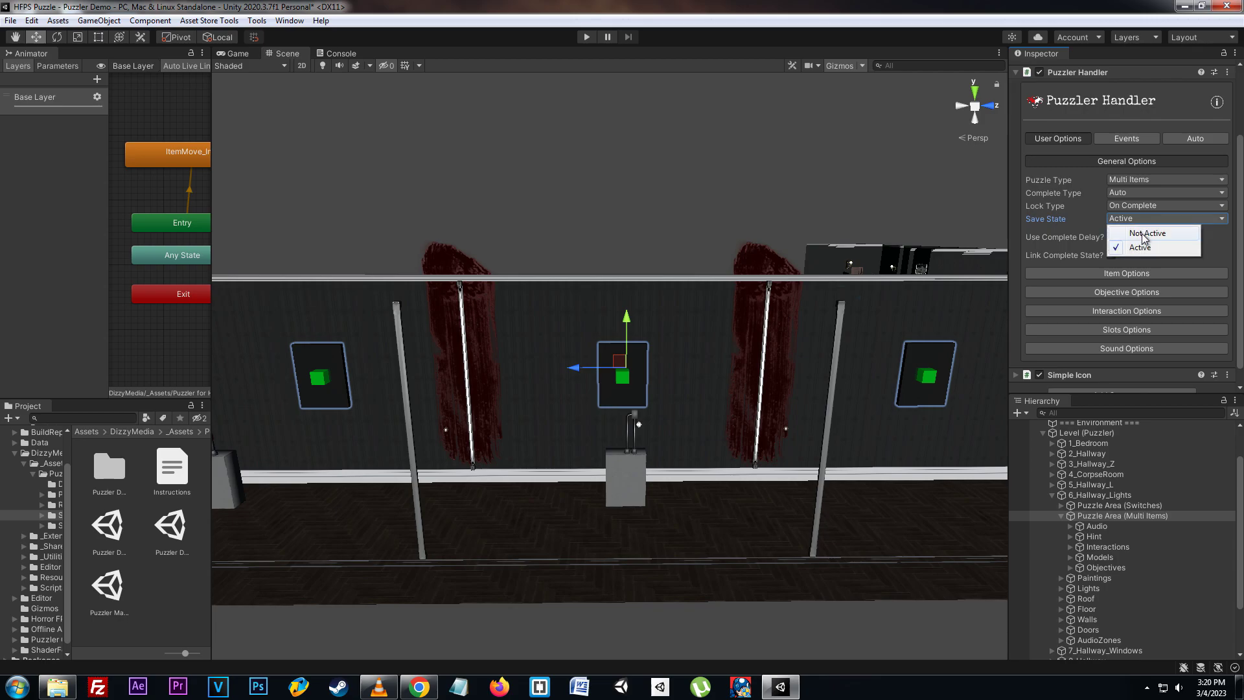
{"action": "left_click", "coordinate": [1141, 231]}
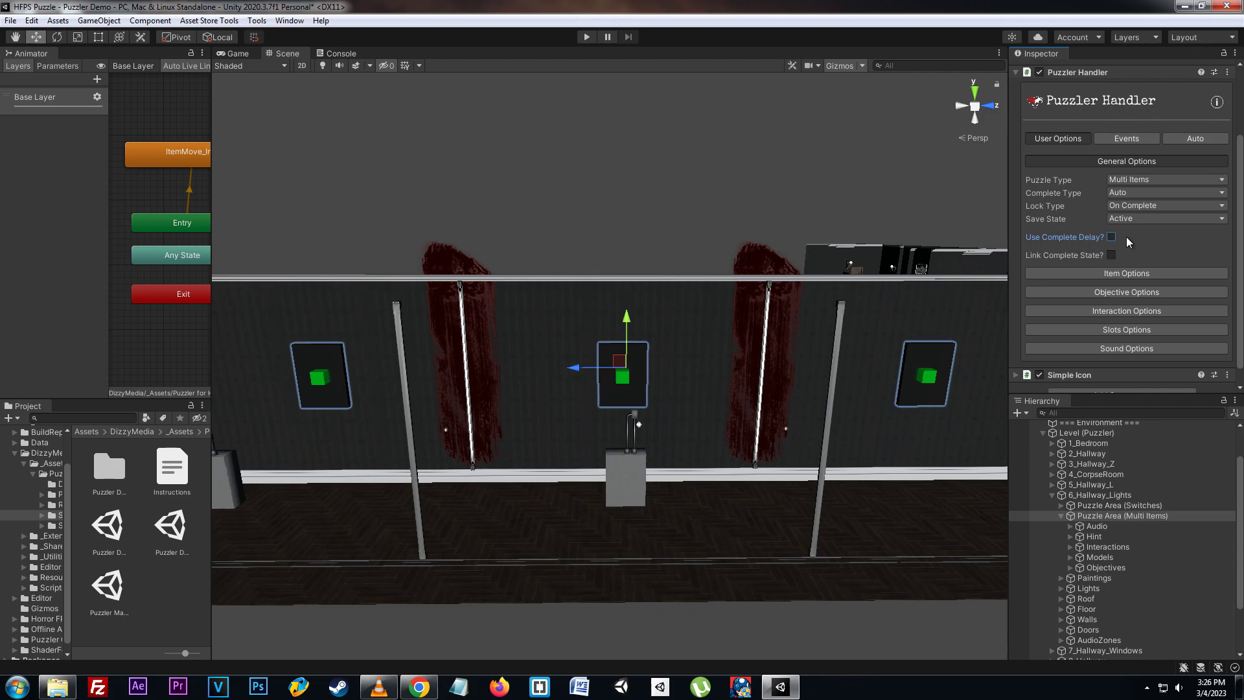
Step: Turn on Use Complete Delay and set the delay to 15
{"action": "left_click", "coordinate": [1111, 237]}
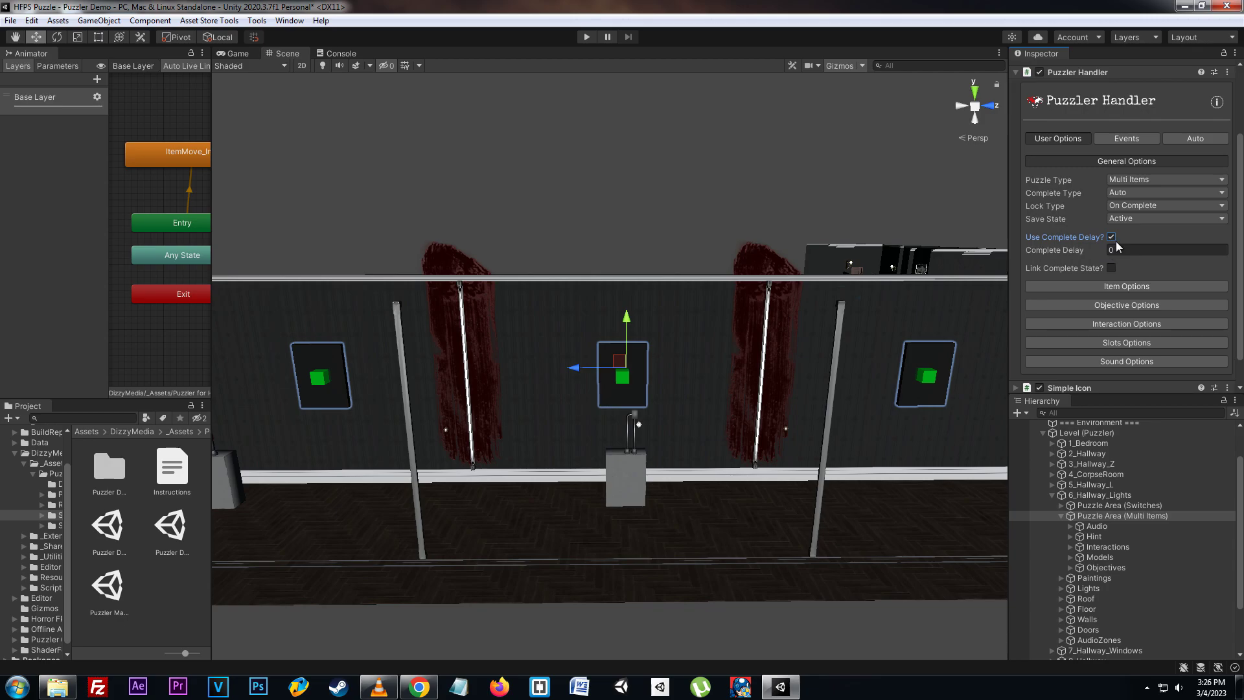
{"action": "left_click", "coordinate": [1152, 250]}
{"action": "type", "text": "15"}
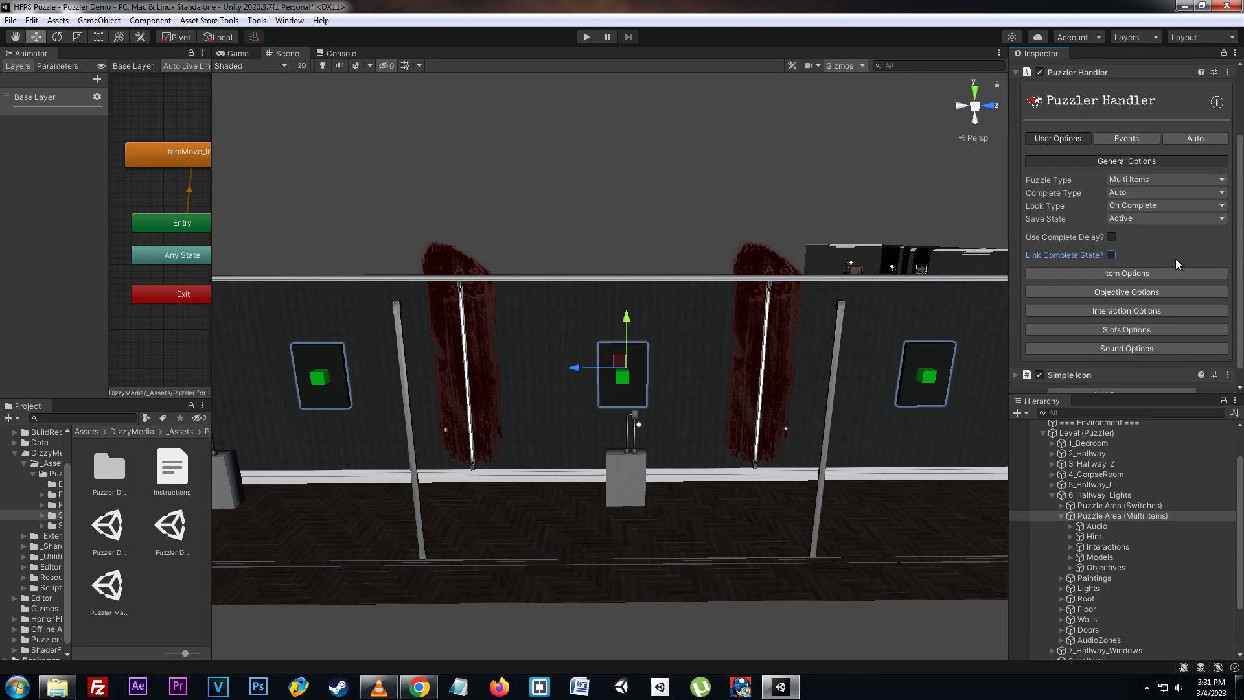
Step: Enable Link Complete State and add Puzzle Area (Lights) as Handlers Element 0
{"action": "left_click", "coordinate": [1111, 255]}
{"action": "left_click", "coordinate": [1192, 298]}
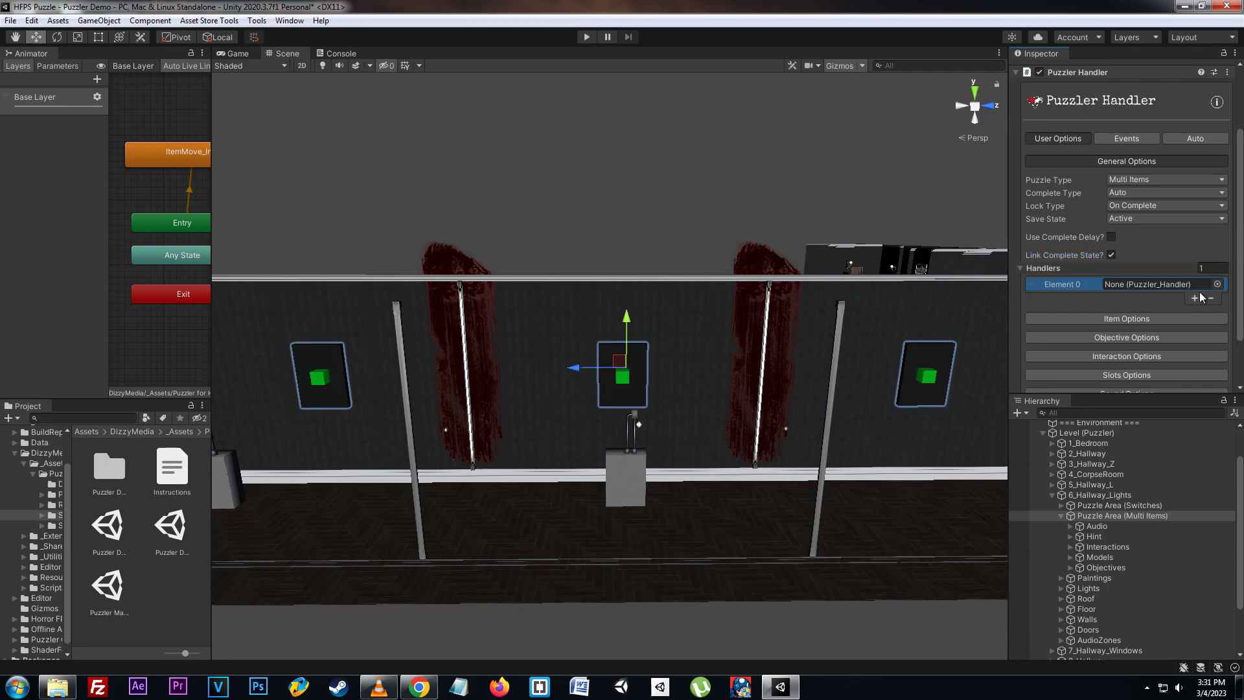
{"action": "left_click", "coordinate": [1217, 284]}
{"action": "left_click", "coordinate": [954, 323]}
{"action": "double_click", "coordinate": [953, 323]}
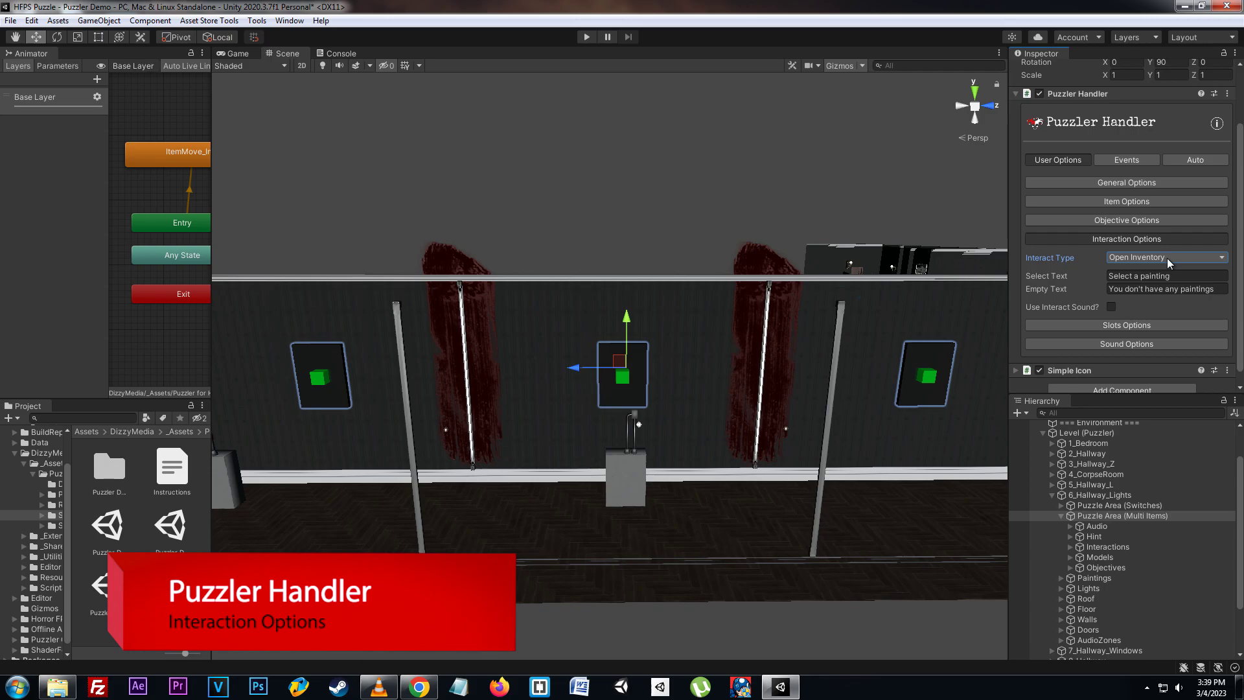
{"action": "left_click", "coordinate": [1187, 258]}
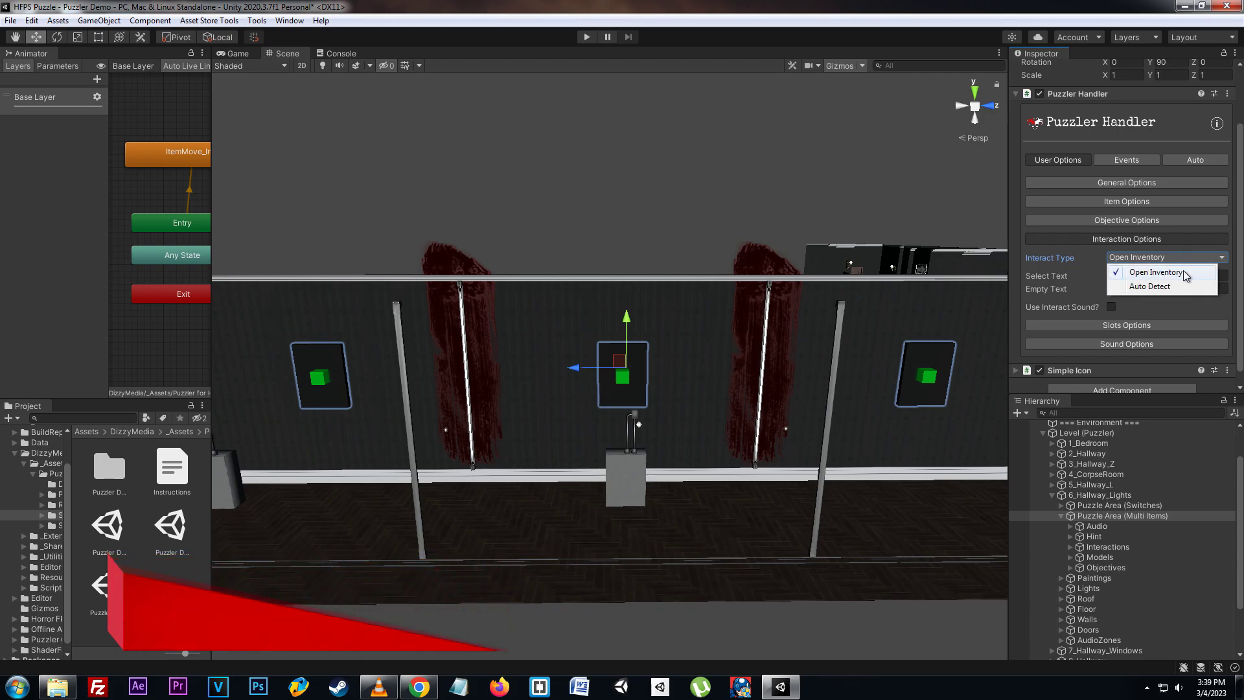
{"action": "left_click", "coordinate": [1171, 288]}
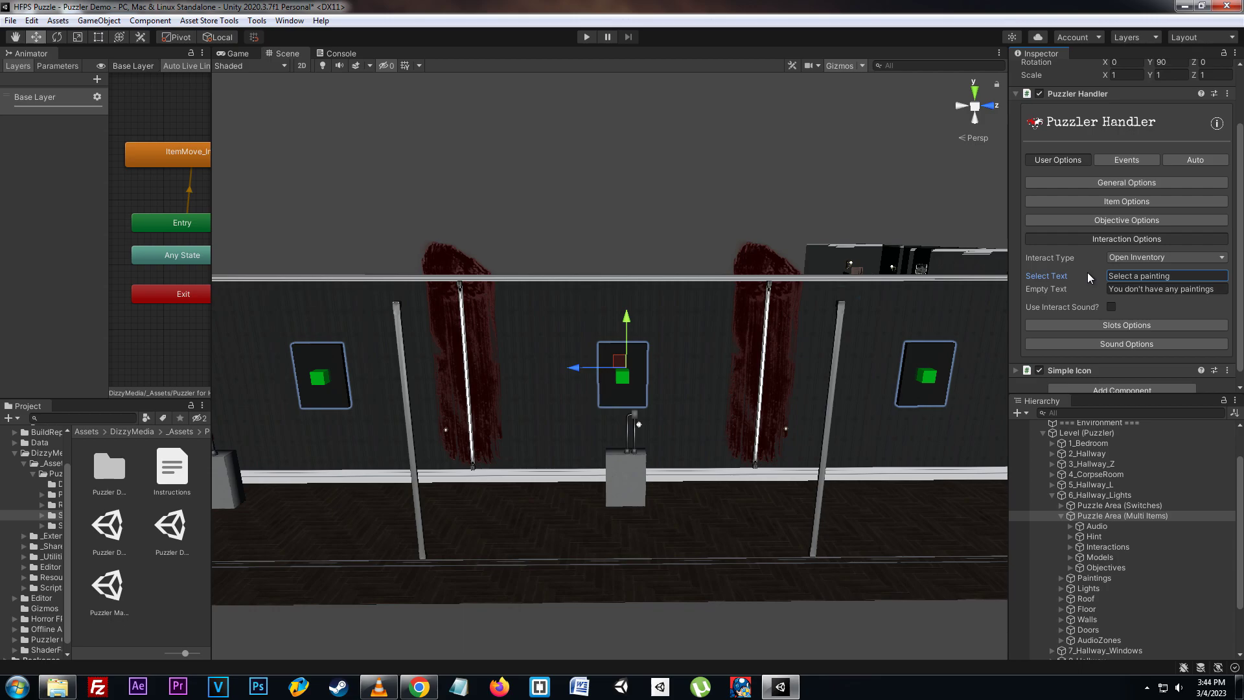
{"action": "left_click", "coordinate": [1170, 276]}
{"action": "left_click", "coordinate": [1176, 275]}
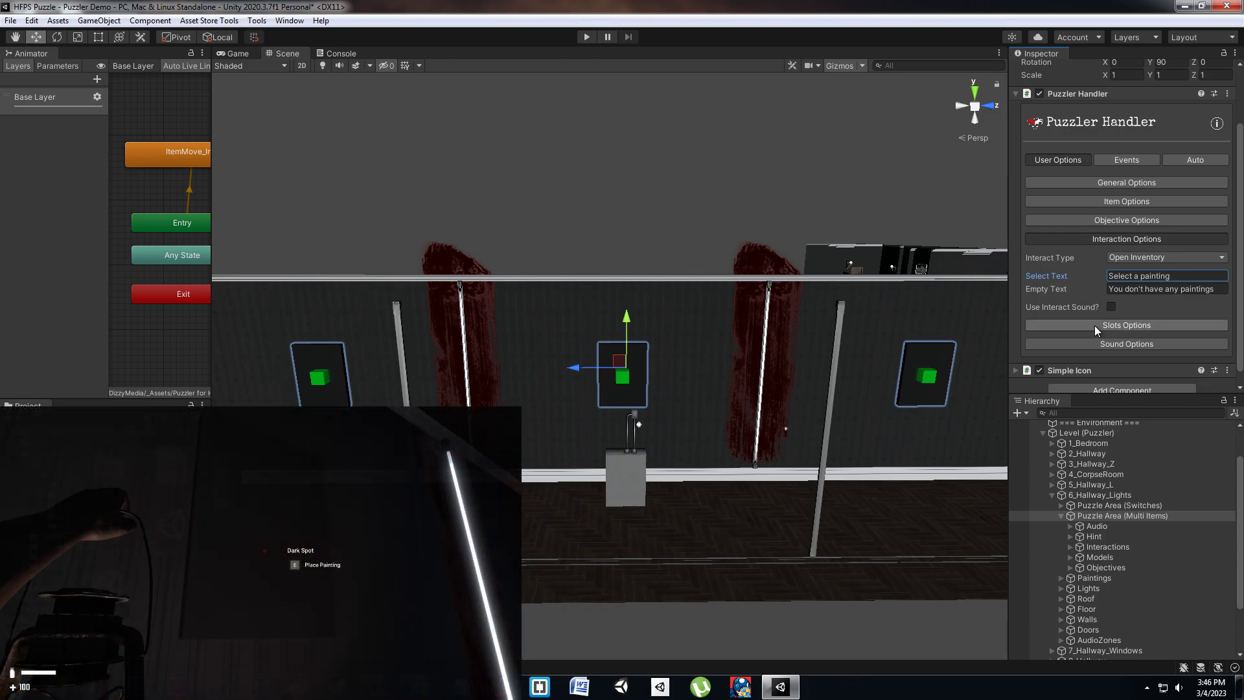
Step: Edit the Empty Text message and turn on Use Interact Sound
{"action": "left_click", "coordinate": [1090, 290]}
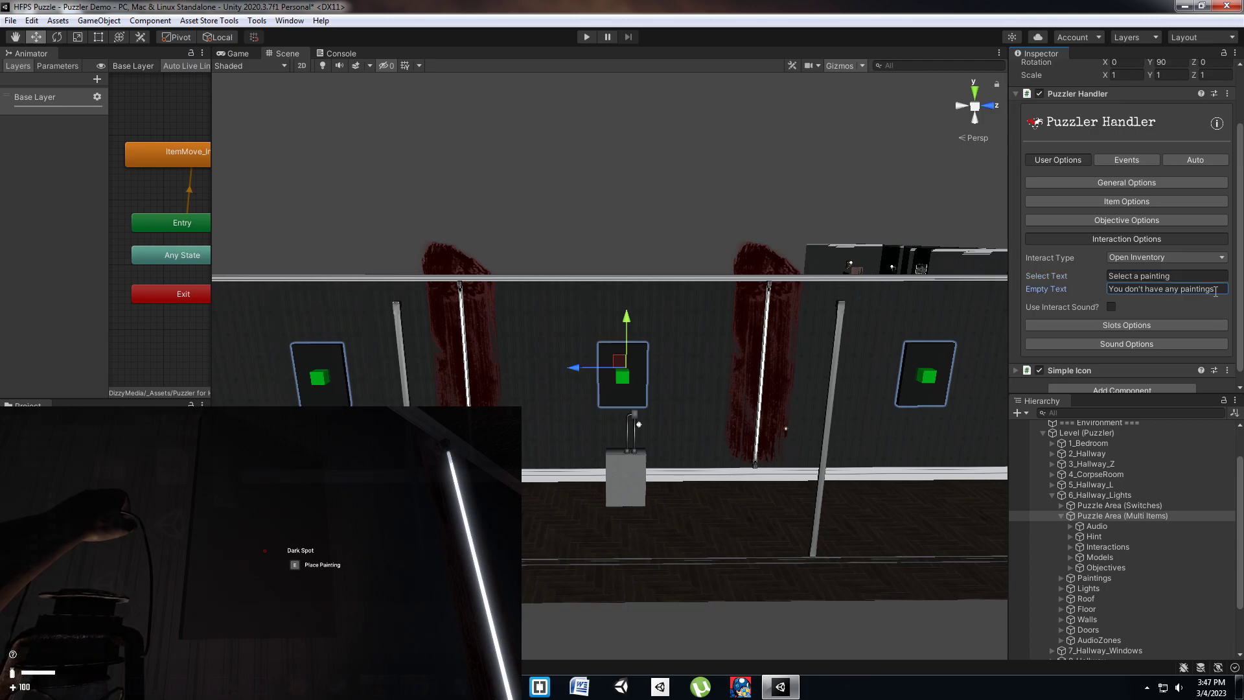
{"action": "left_click", "coordinate": [1127, 307]}
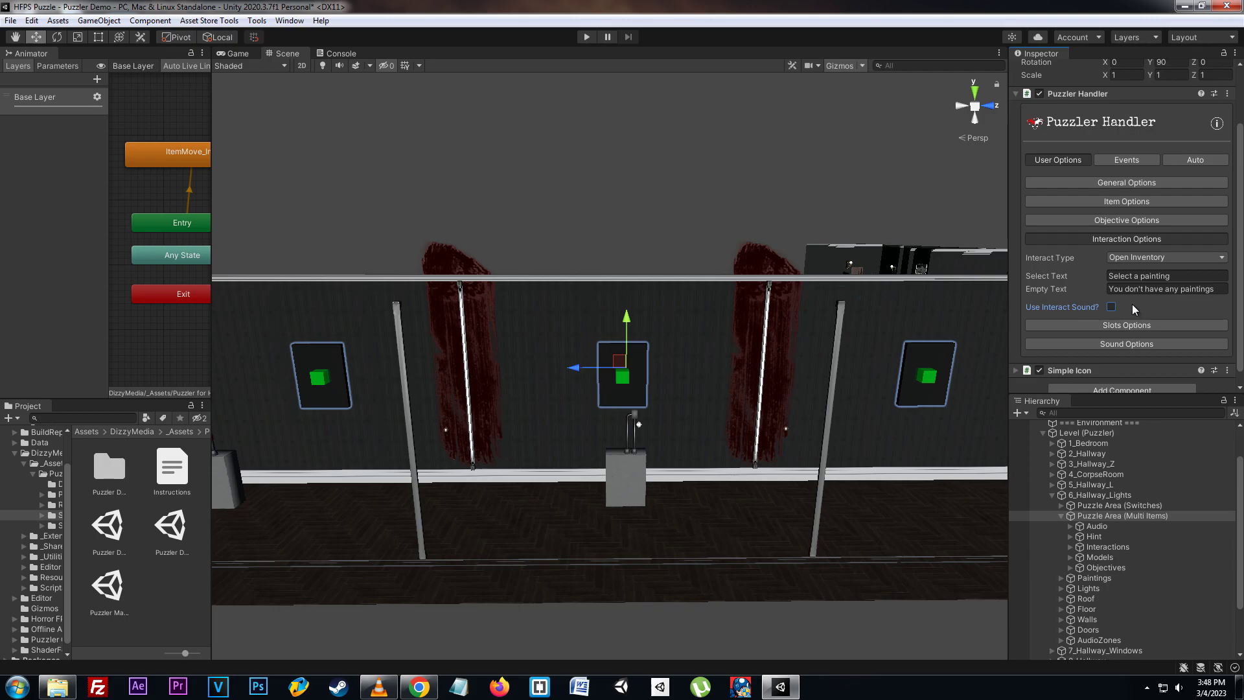
{"action": "left_click", "coordinate": [1112, 306]}
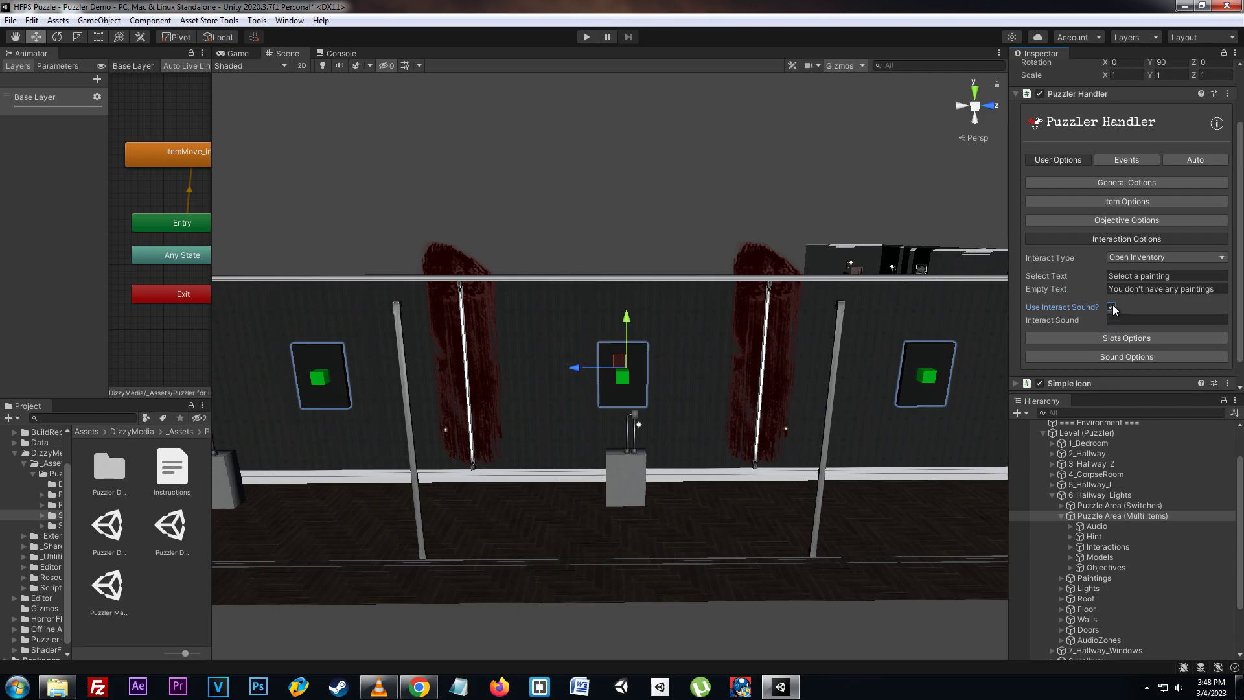
Step: Review the Sound Options and Sound Library entries, then collapse both foldouts
{"action": "scroll", "coordinate": [1148, 336], "scroll_direction": "down", "scroll_amount": 1}
{"action": "left_click", "coordinate": [1148, 329]}
{"action": "left_click", "coordinate": [1078, 379]}
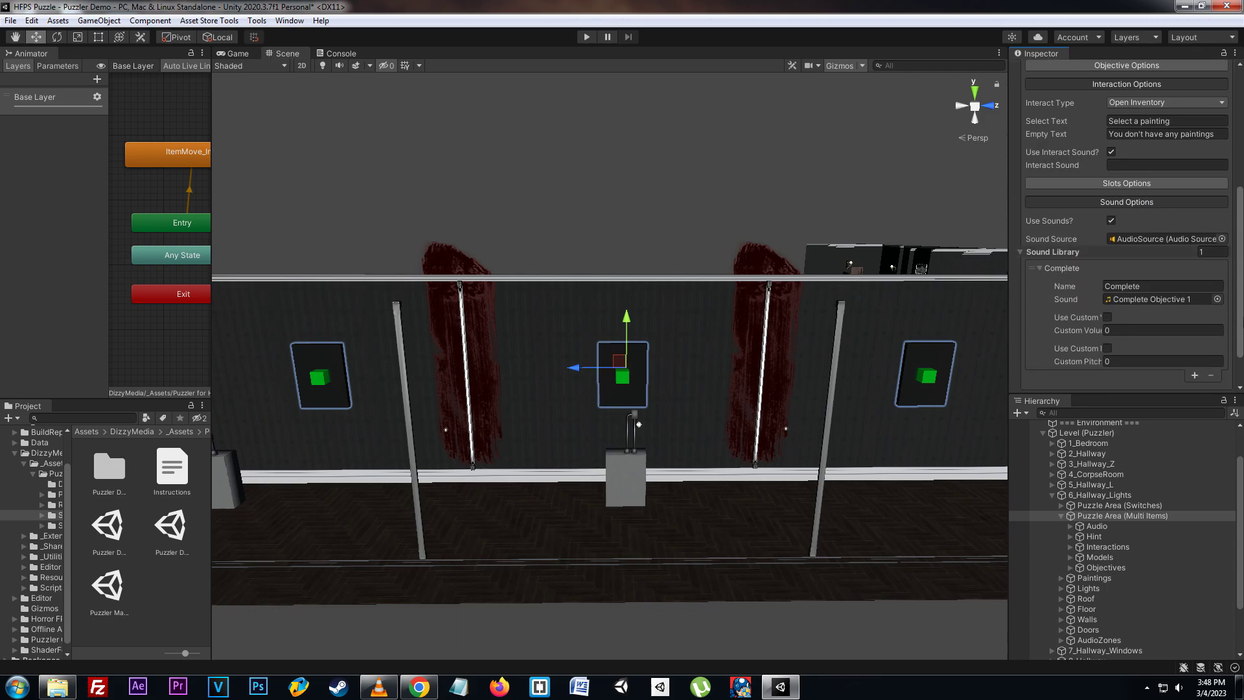
{"action": "scroll", "coordinate": [1078, 380], "scroll_direction": "down", "scroll_amount": 5}
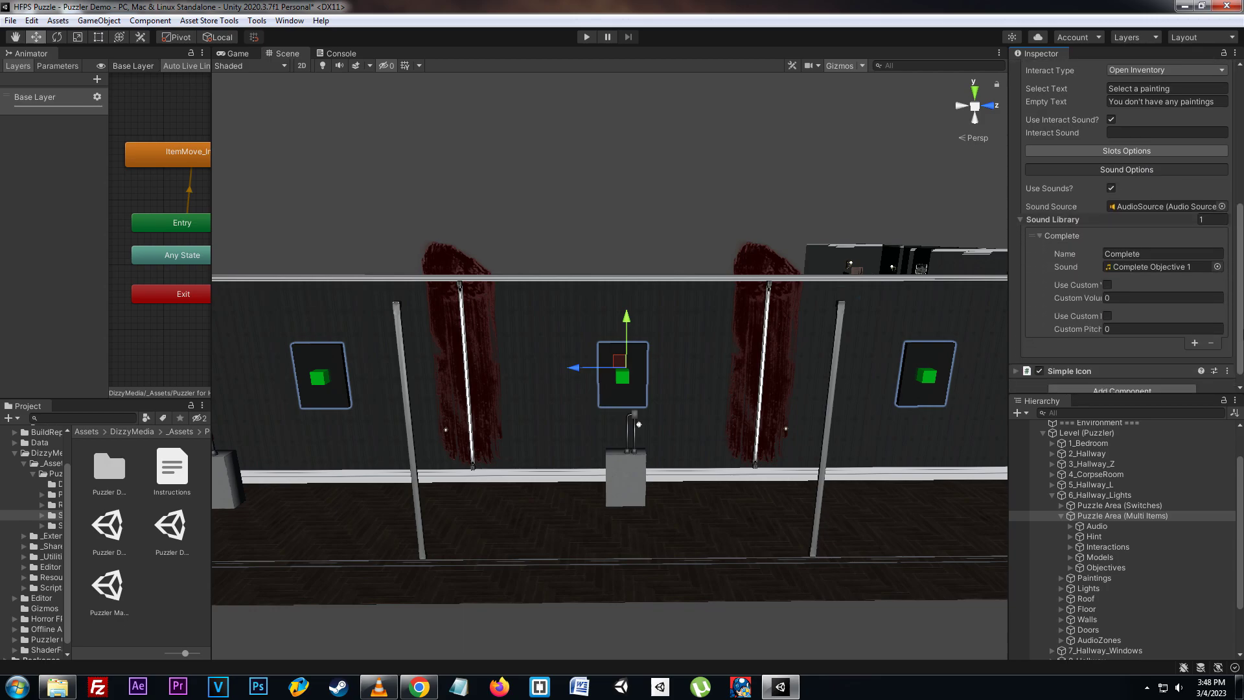
{"action": "left_click", "coordinate": [1094, 221]}
{"action": "left_click", "coordinate": [1106, 281]}
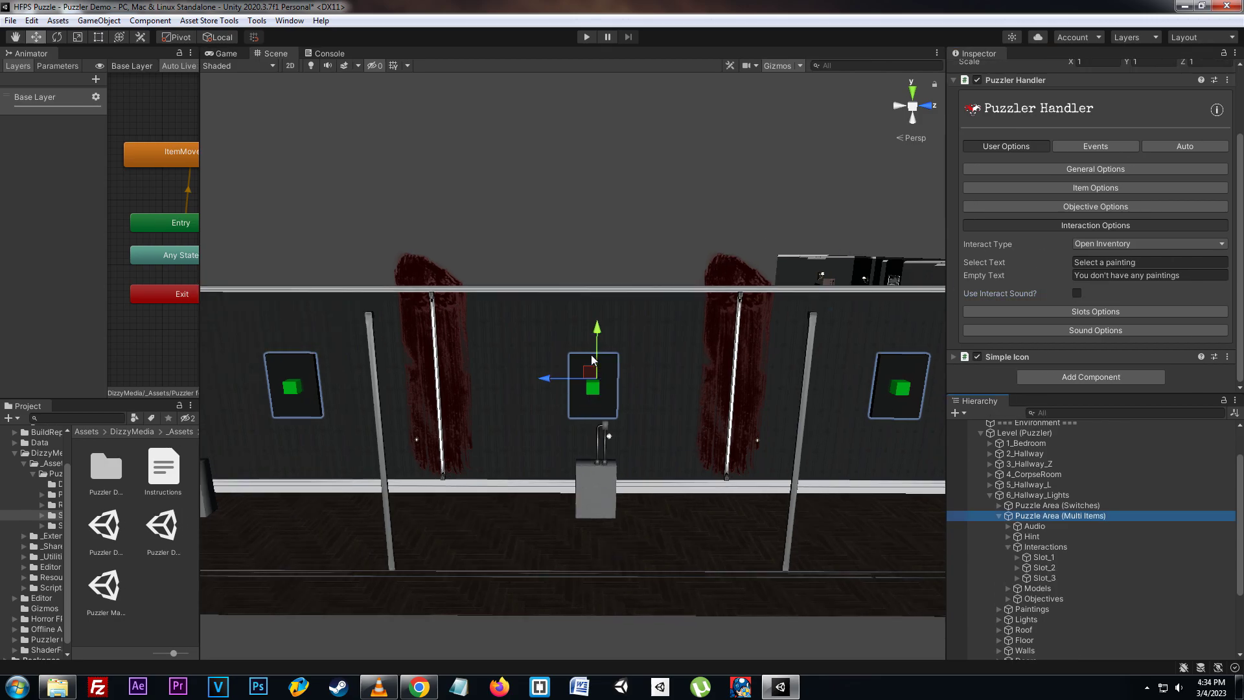
Step: Check the slot numbers on the Interact_Handlers of Slot_1, Slot_2 and Slot_3
{"action": "left_click", "coordinate": [1016, 558]}
{"action": "left_click", "coordinate": [1063, 568]}
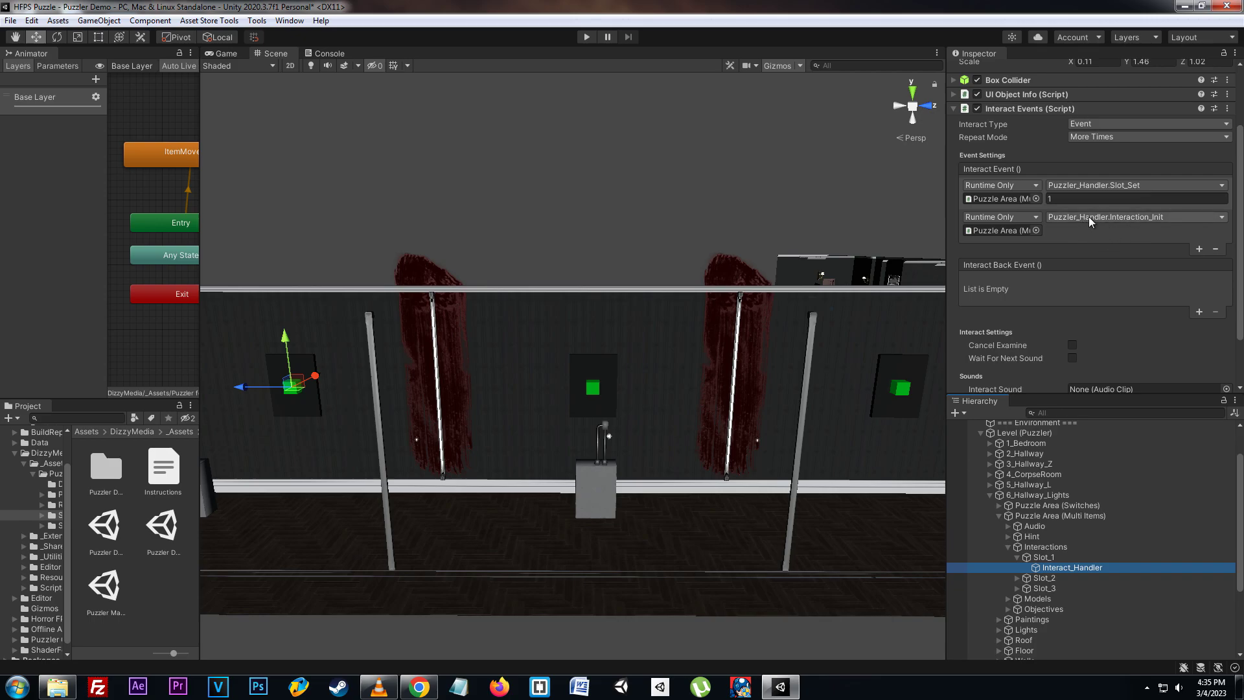
{"action": "left_click", "coordinate": [1016, 557]}
{"action": "left_click", "coordinate": [1015, 567]}
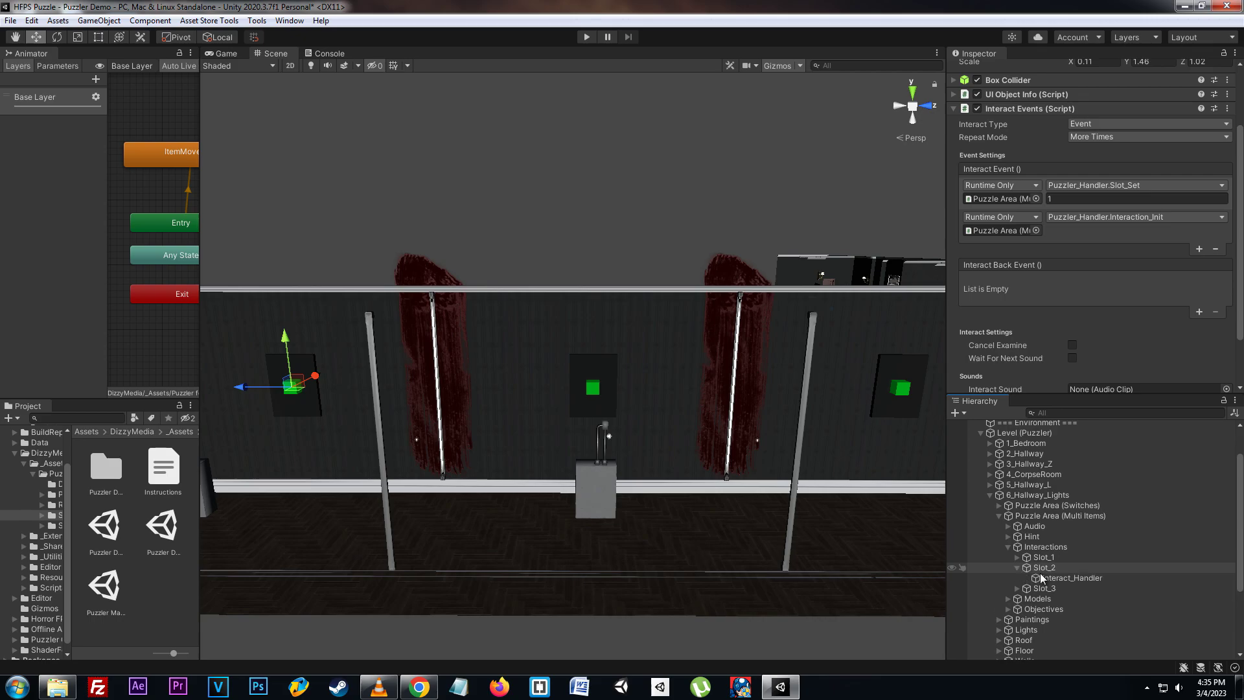
{"action": "left_click", "coordinate": [1063, 578]}
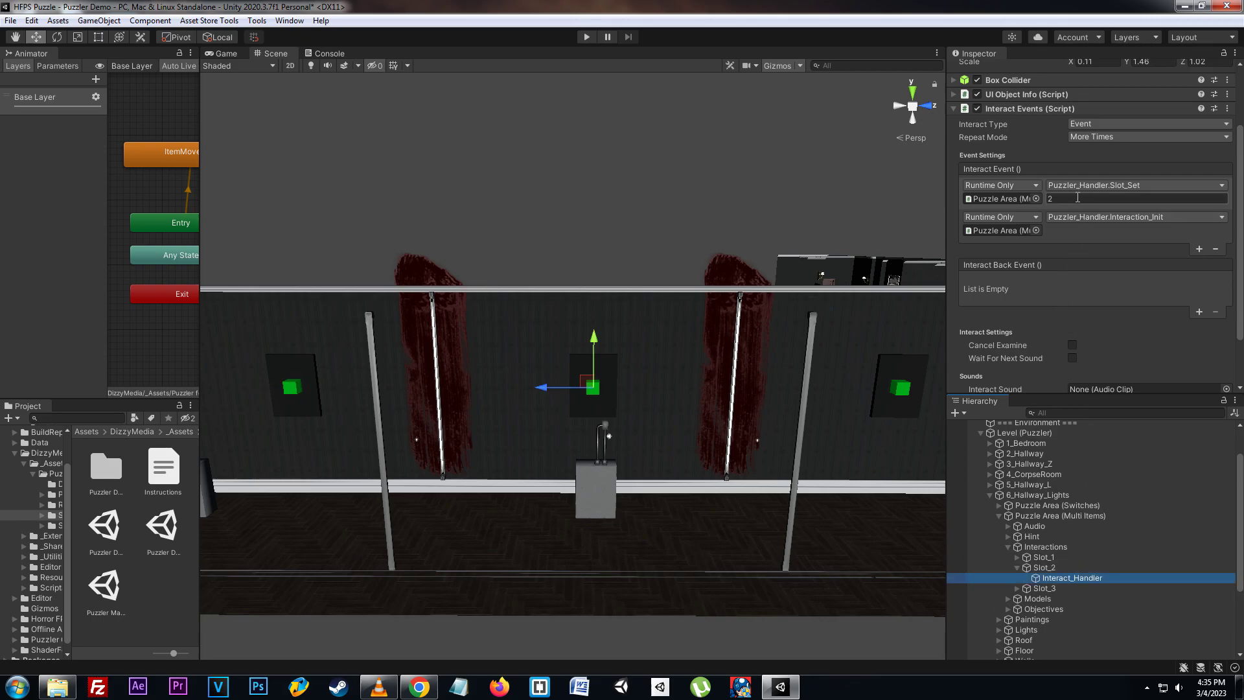
{"action": "left_click", "coordinate": [1017, 568]}
{"action": "left_click", "coordinate": [1017, 578]}
{"action": "left_click", "coordinate": [1069, 588]}
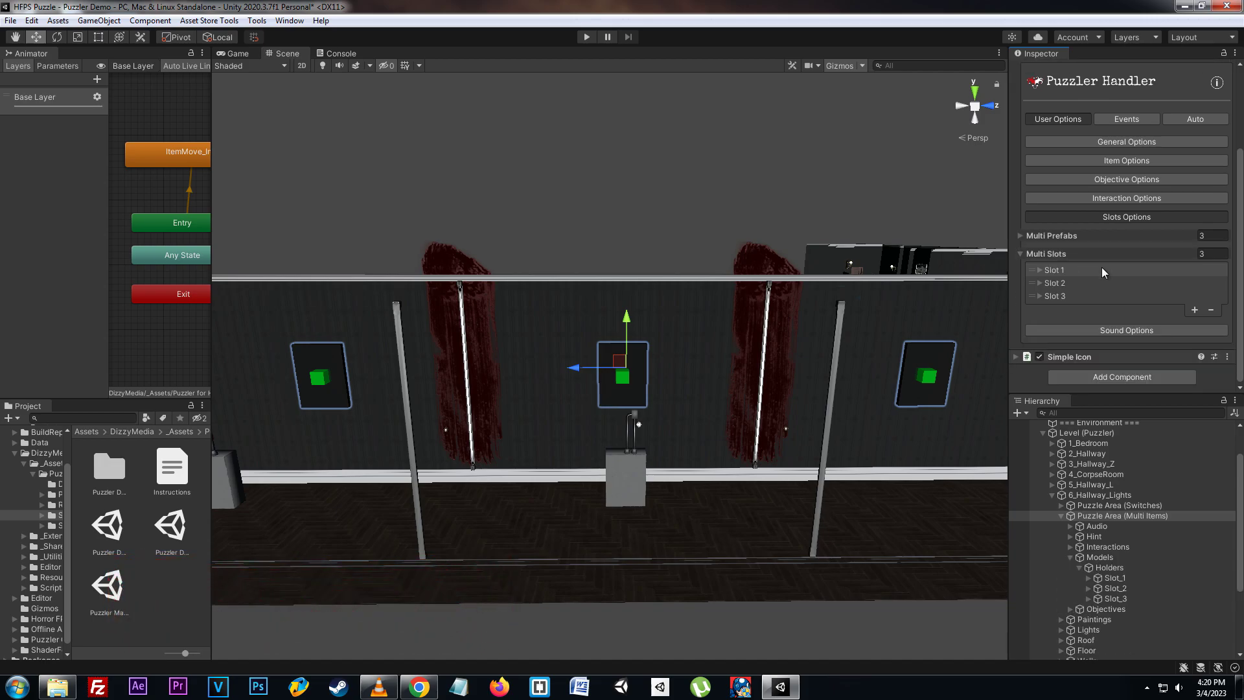
Step: Inspect the Slot 1 and Slot 2 settings under Multi Slots
{"action": "left_click", "coordinate": [1066, 271]}
{"action": "scroll", "coordinate": [1078, 269], "scroll_direction": "down", "scroll_amount": 3}
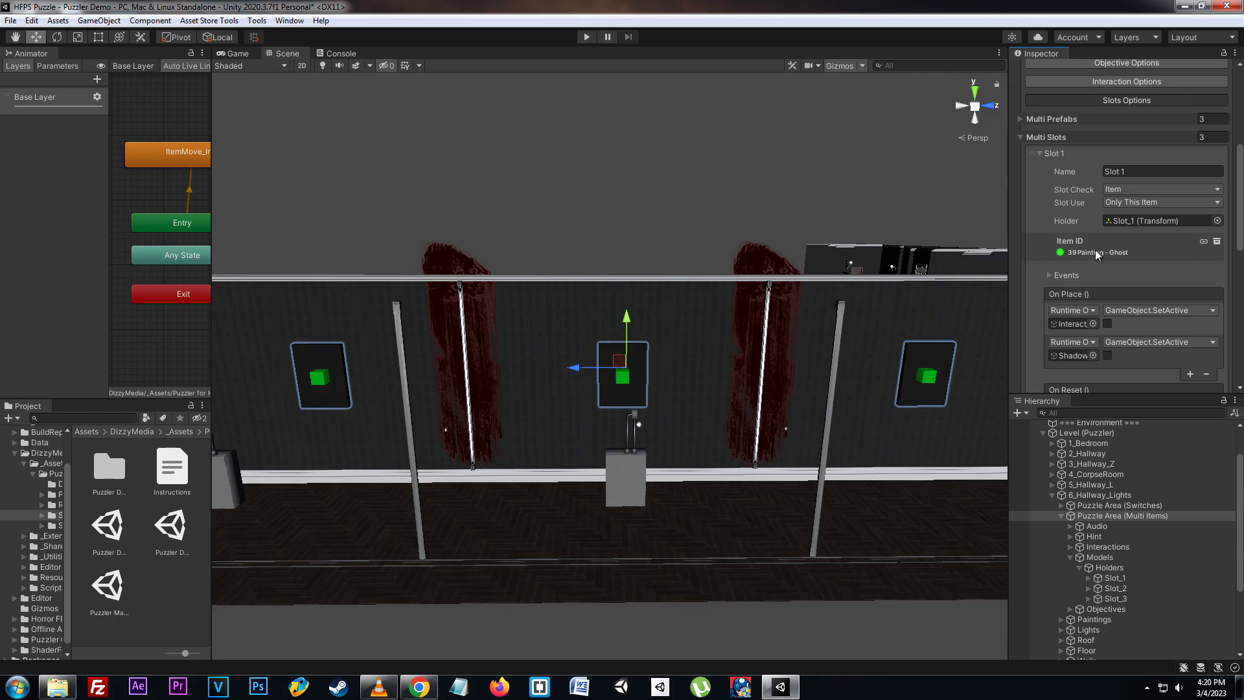
{"action": "left_click", "coordinate": [1063, 153]}
{"action": "left_click", "coordinate": [1060, 277]}
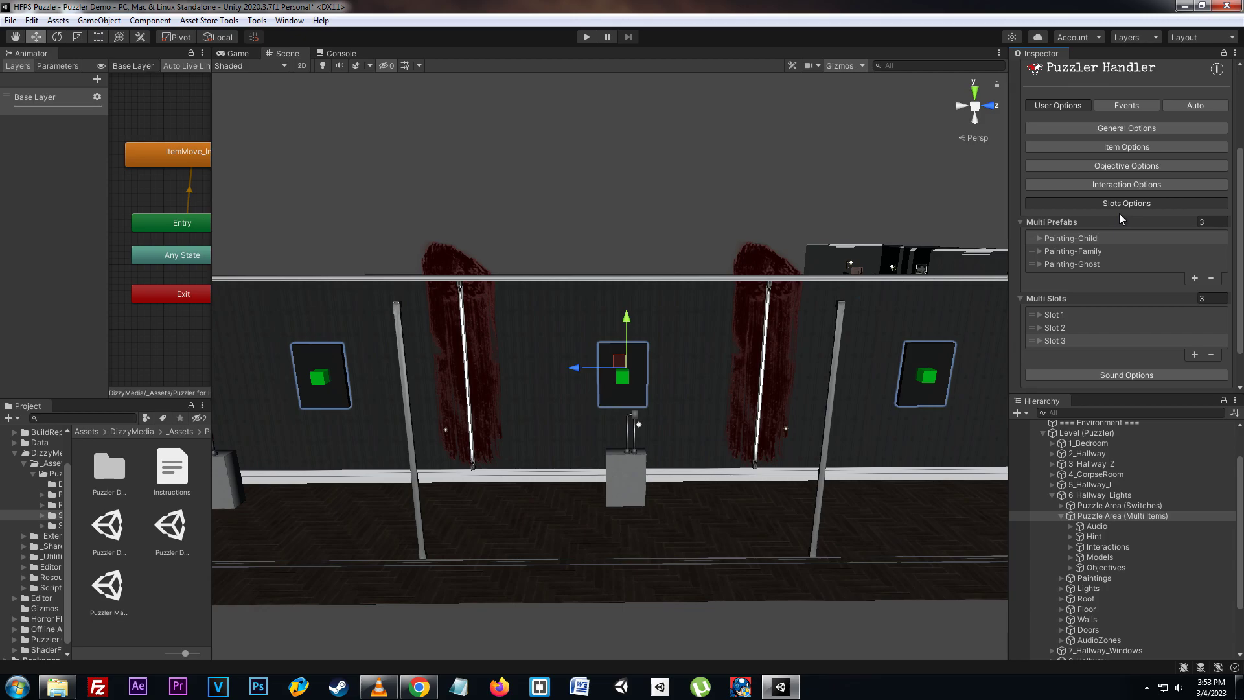
Step: Inspect the Painting-Child prefab entry with Item ID 41, then collapse Multi Prefabs
{"action": "left_click", "coordinate": [1081, 239]}
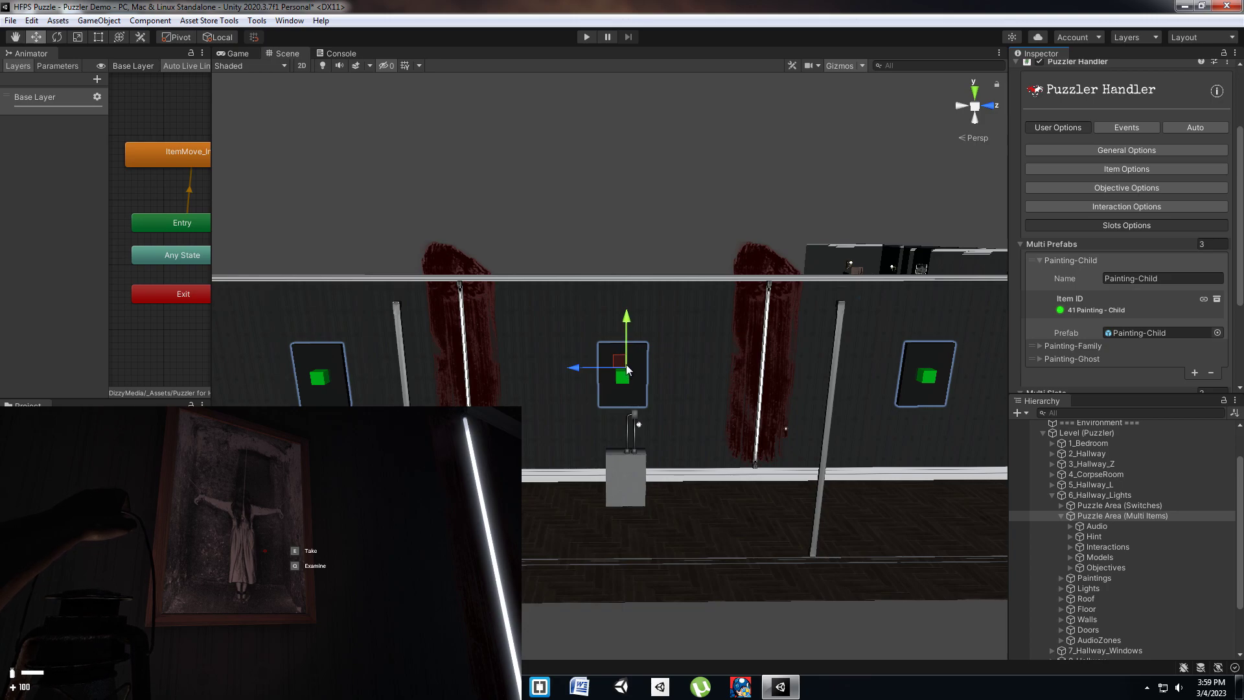
{"action": "scroll", "coordinate": [1103, 101], "scroll_direction": "down", "scroll_amount": 5}
{"action": "left_click", "coordinate": [1102, 97]}
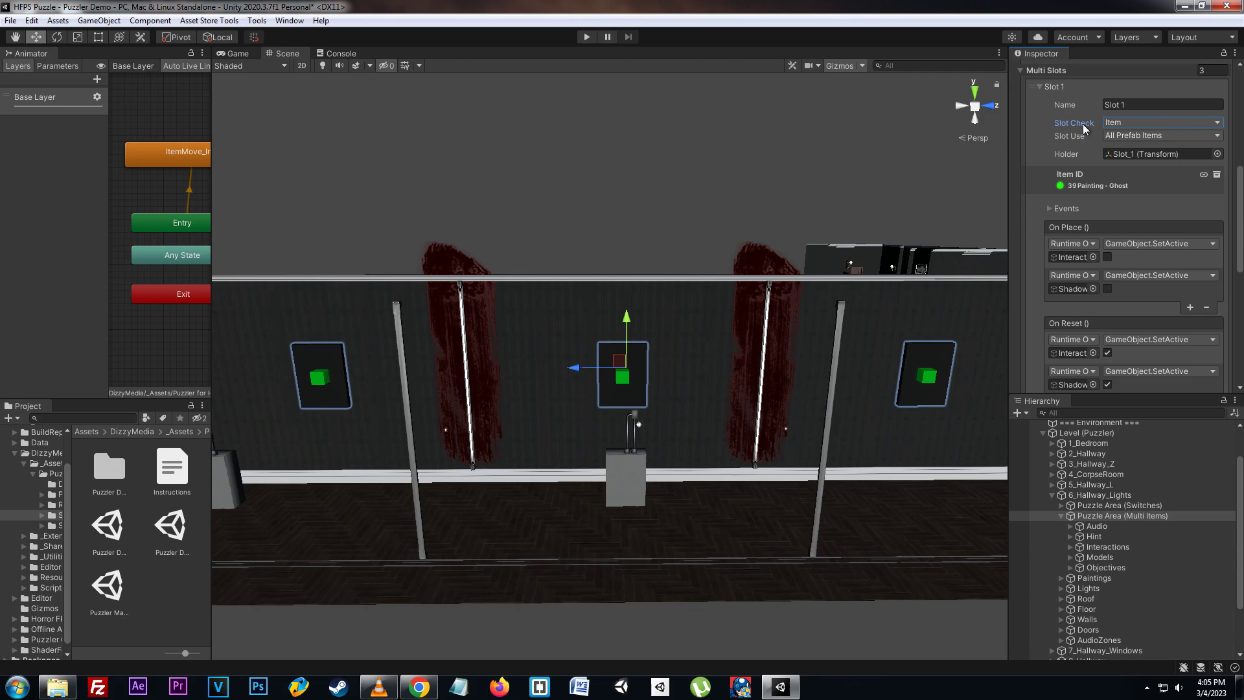
{"action": "left_click", "coordinate": [1159, 123]}
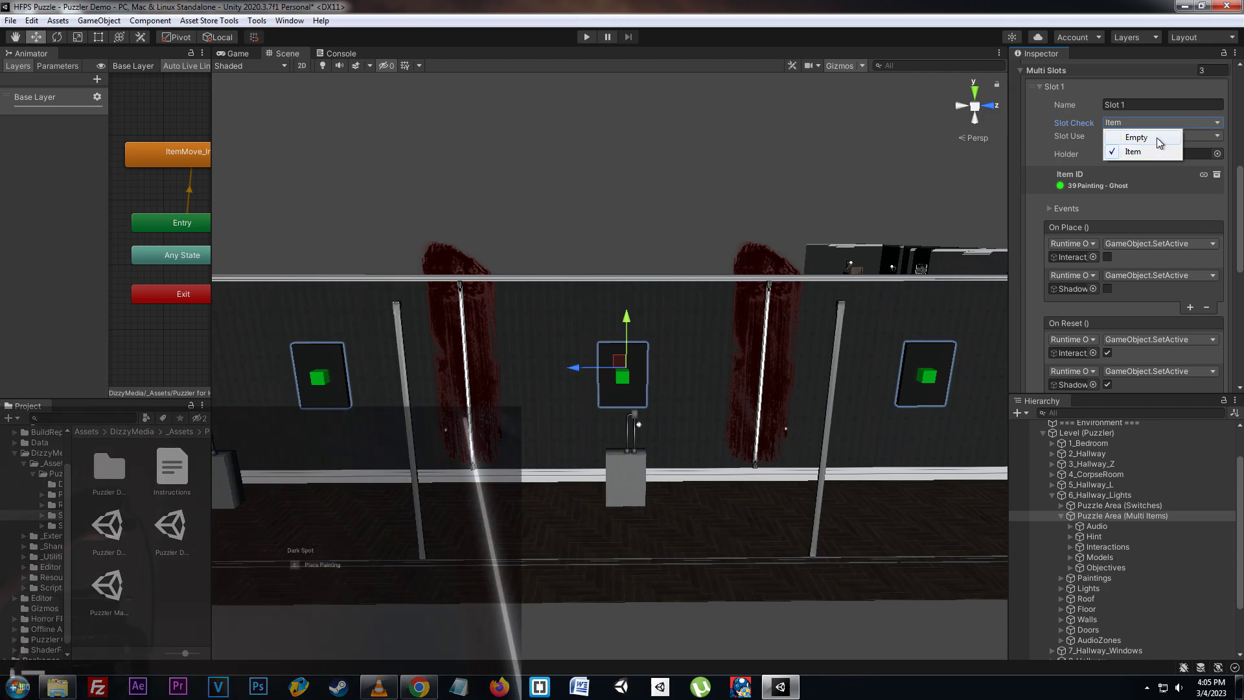
{"action": "left_click", "coordinate": [1156, 138]}
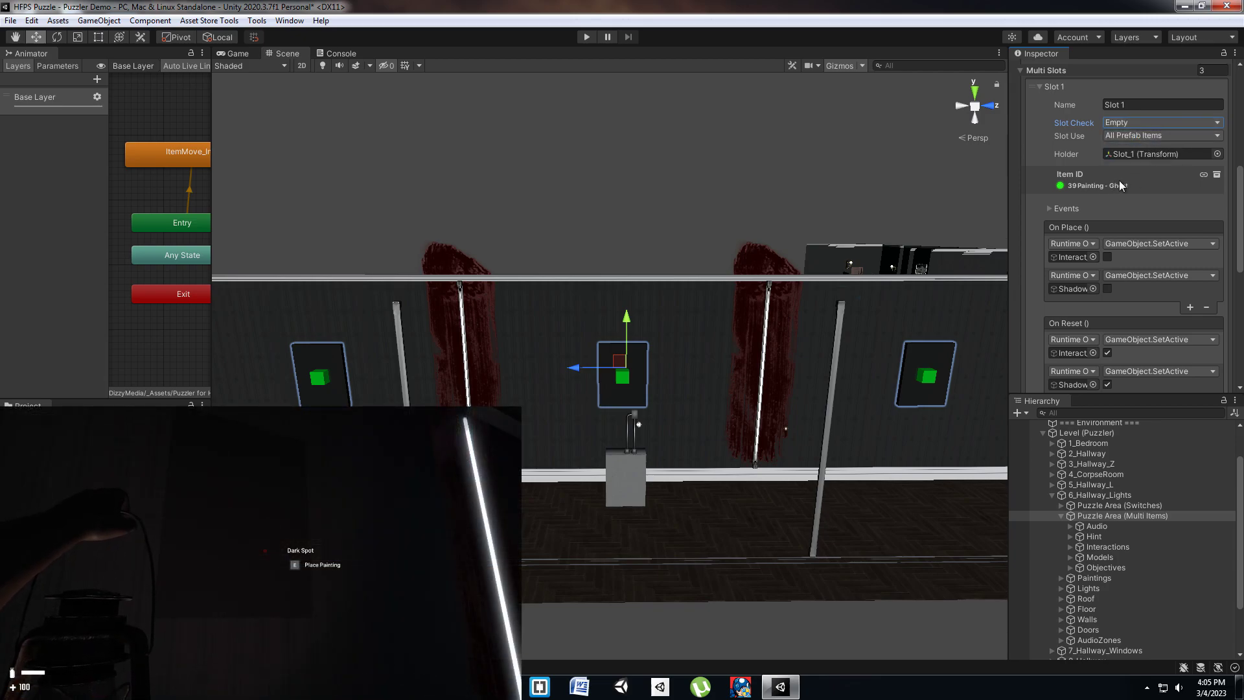
{"action": "left_click", "coordinate": [1142, 119]}
{"action": "left_click", "coordinate": [1143, 150]}
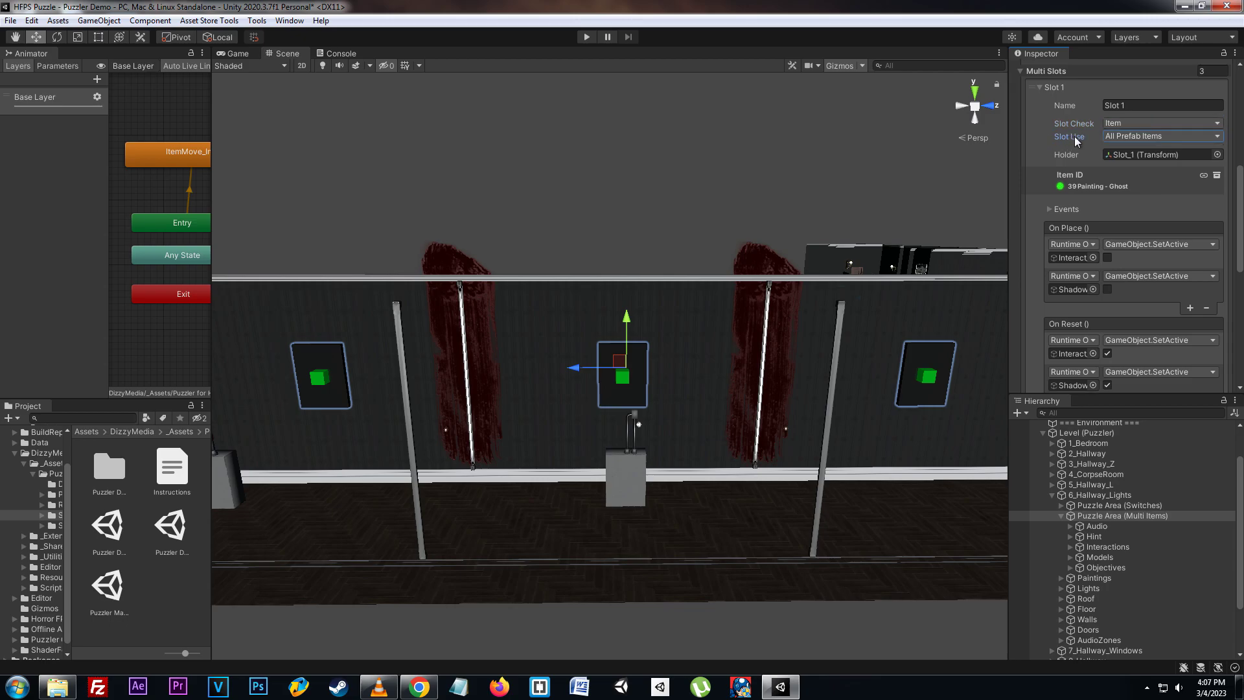
Step: Set Slot 1's Slot Use to Only This Item and select its Slot_1 holder
{"action": "left_click", "coordinate": [1178, 136]}
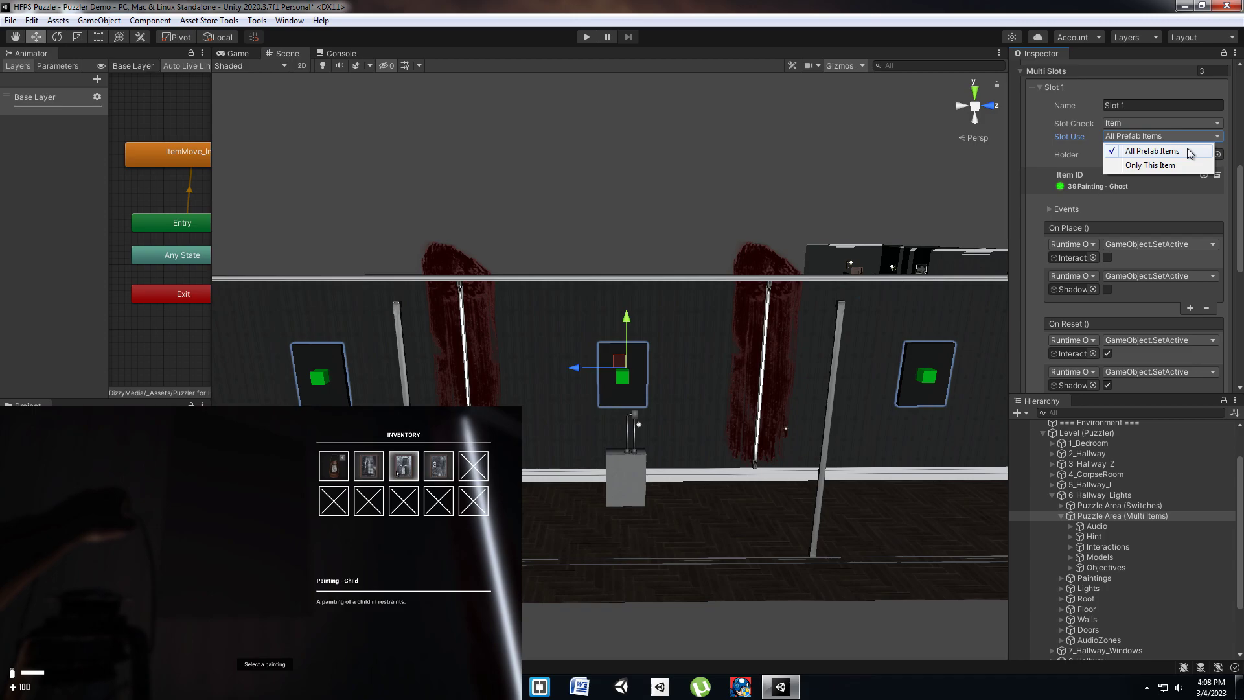
{"action": "left_click", "coordinate": [1173, 164]}
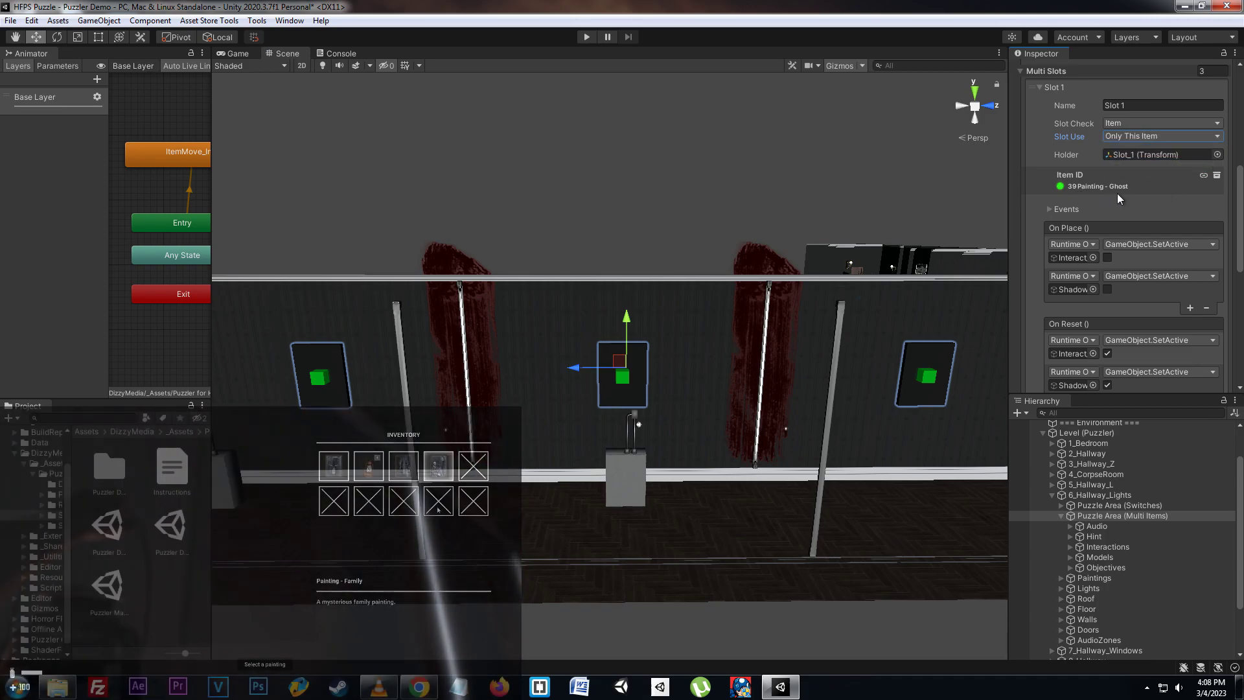
{"action": "left_click", "coordinate": [1117, 193]}
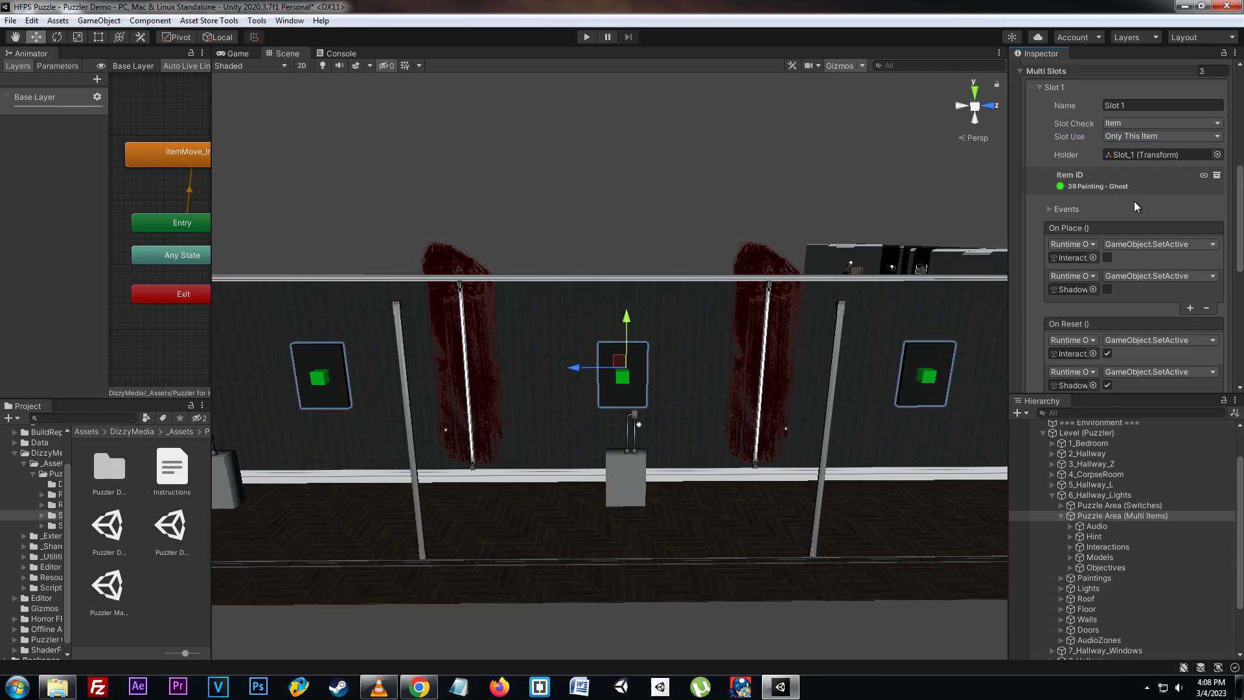
{"action": "left_click", "coordinate": [1125, 157]}
{"action": "left_click", "coordinate": [1125, 577]}
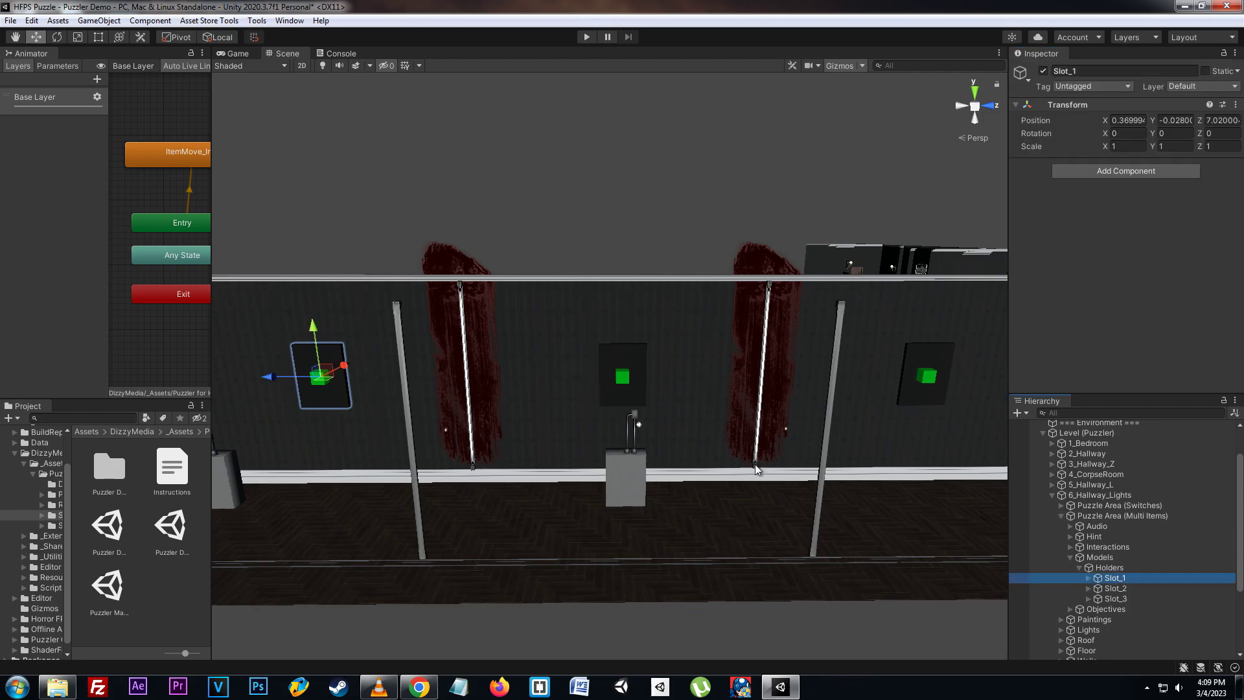
Step: Check the Slot_2 and Slot_3 holders, then scroll Puzzle Area (Multi Items) to its sound options
{"action": "left_click", "coordinate": [1115, 589]}
{"action": "left_click", "coordinate": [1118, 599]}
{"action": "left_click", "coordinate": [1113, 515]}
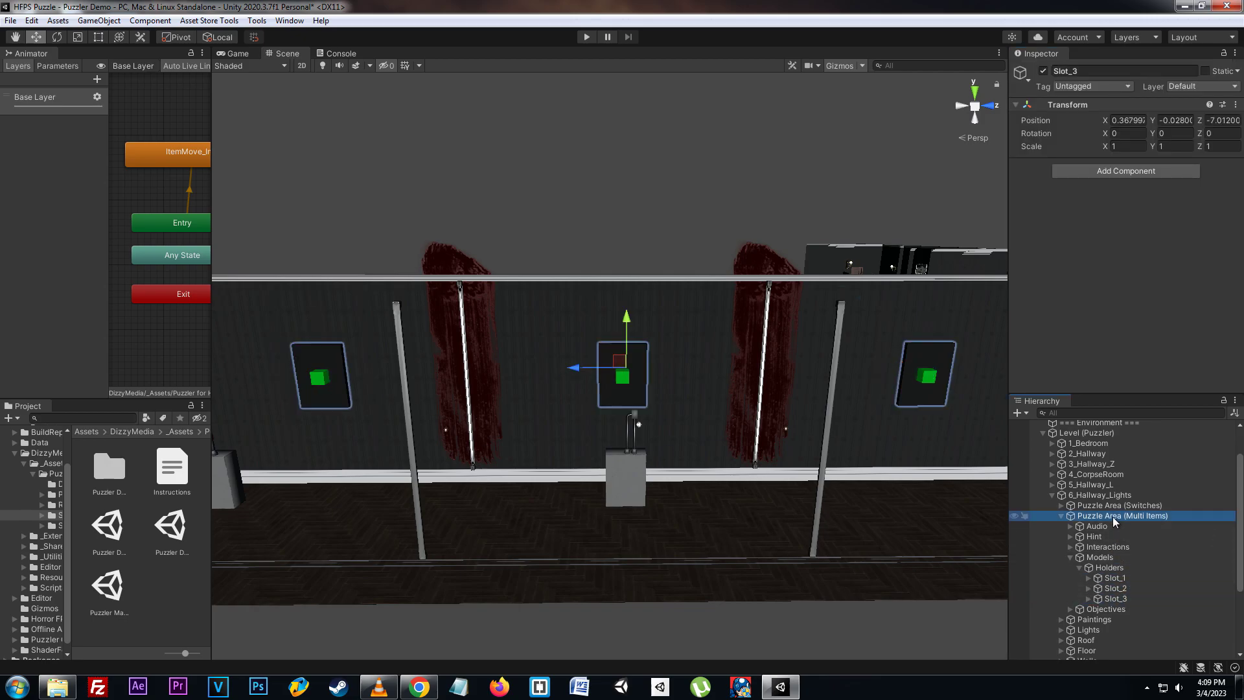
{"action": "scroll", "coordinate": [1127, 226], "scroll_direction": "down", "scroll_amount": 10}
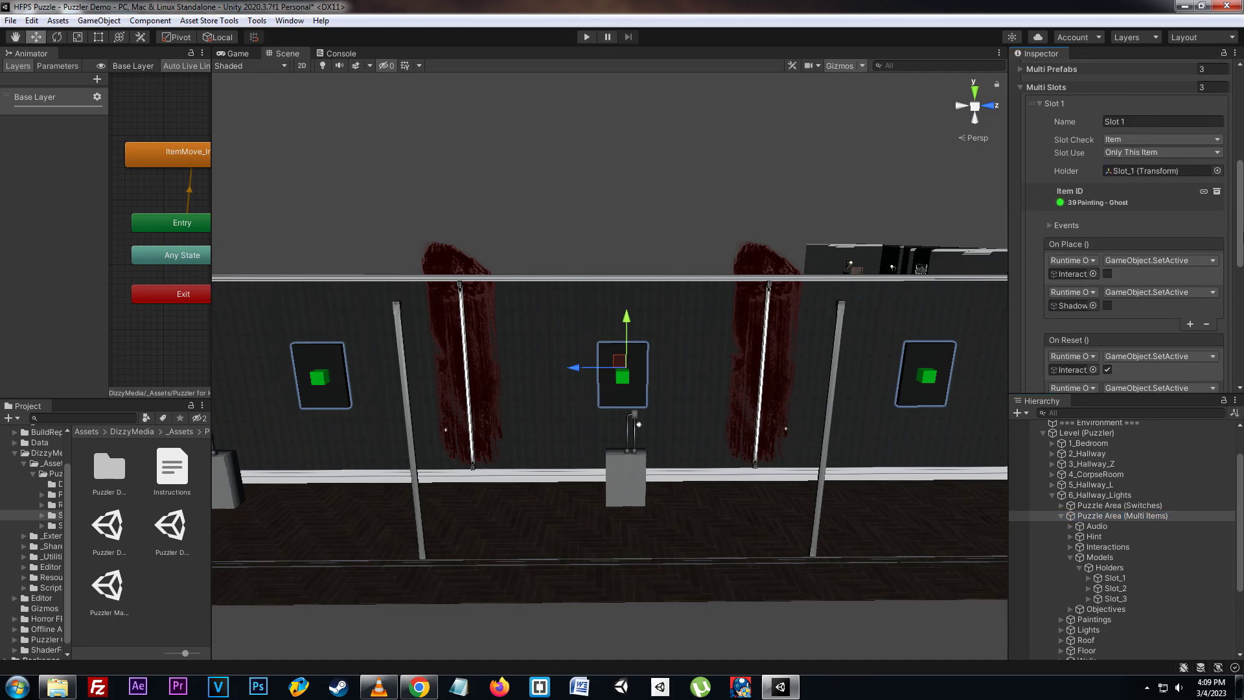
{"action": "scroll", "coordinate": [1127, 227], "scroll_direction": "down", "scroll_amount": 1}
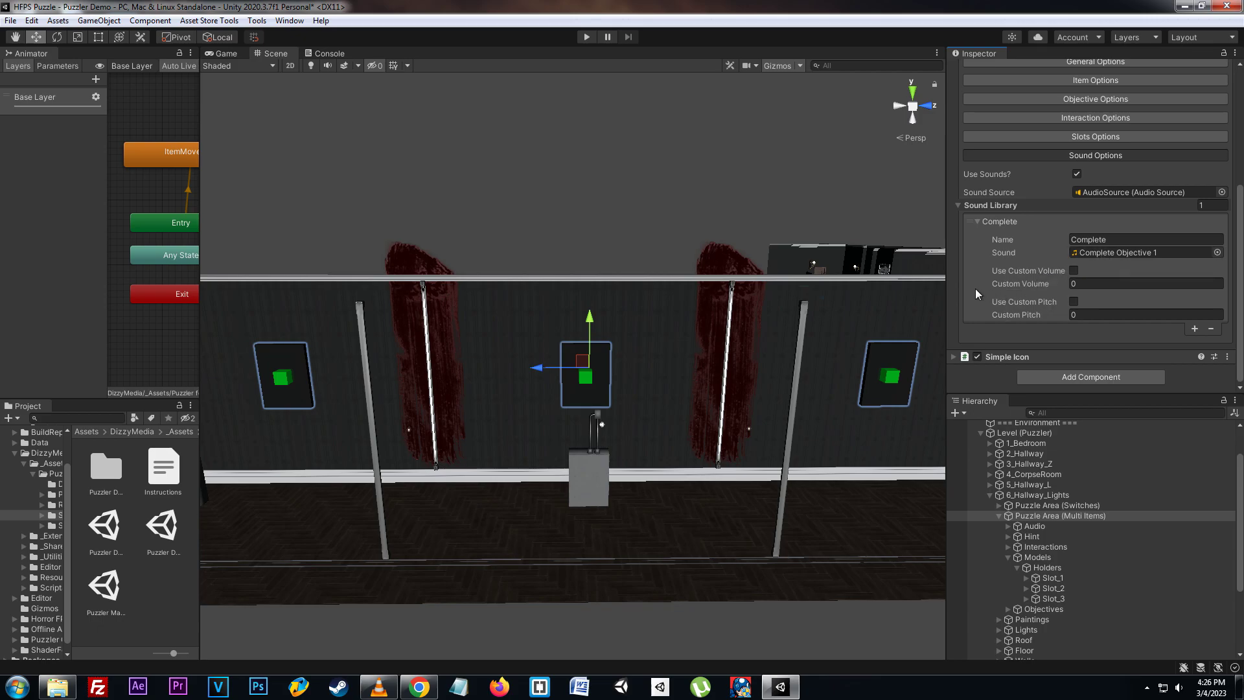
Step: Collapse the Complete sound entry and add a new Sound Library entry
{"action": "left_click", "coordinate": [999, 223]}
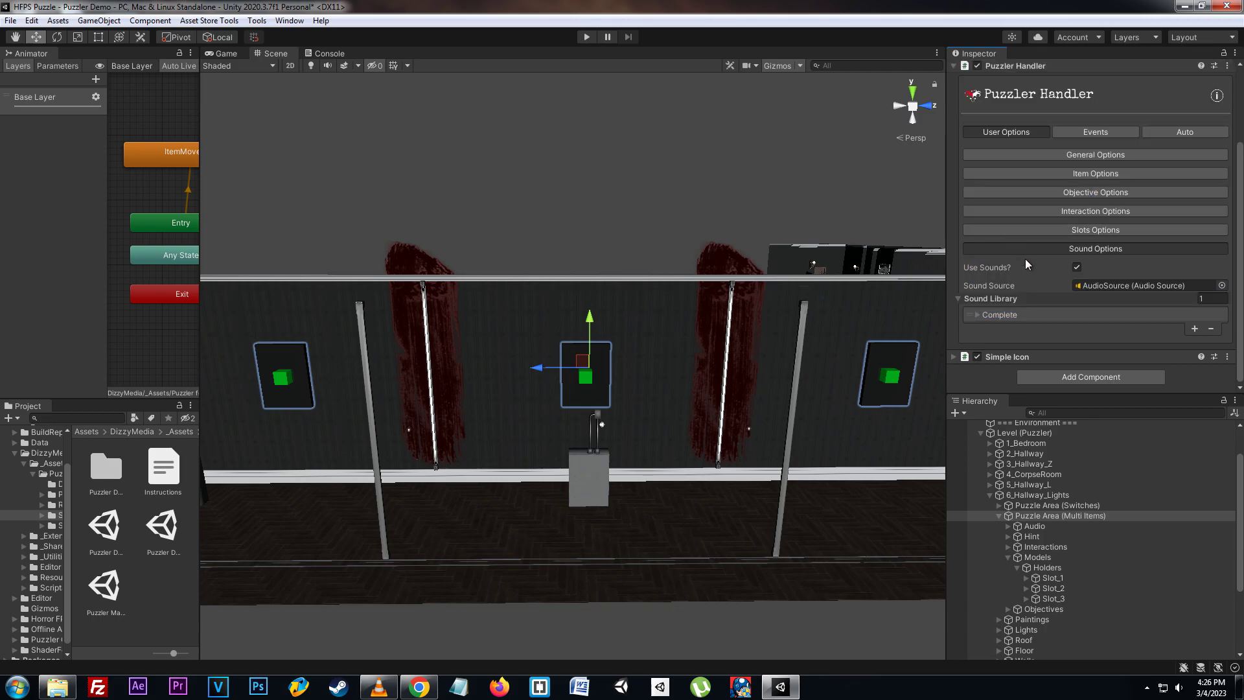
{"action": "left_click", "coordinate": [1195, 328]}
{"action": "left_click", "coordinate": [1195, 341]}
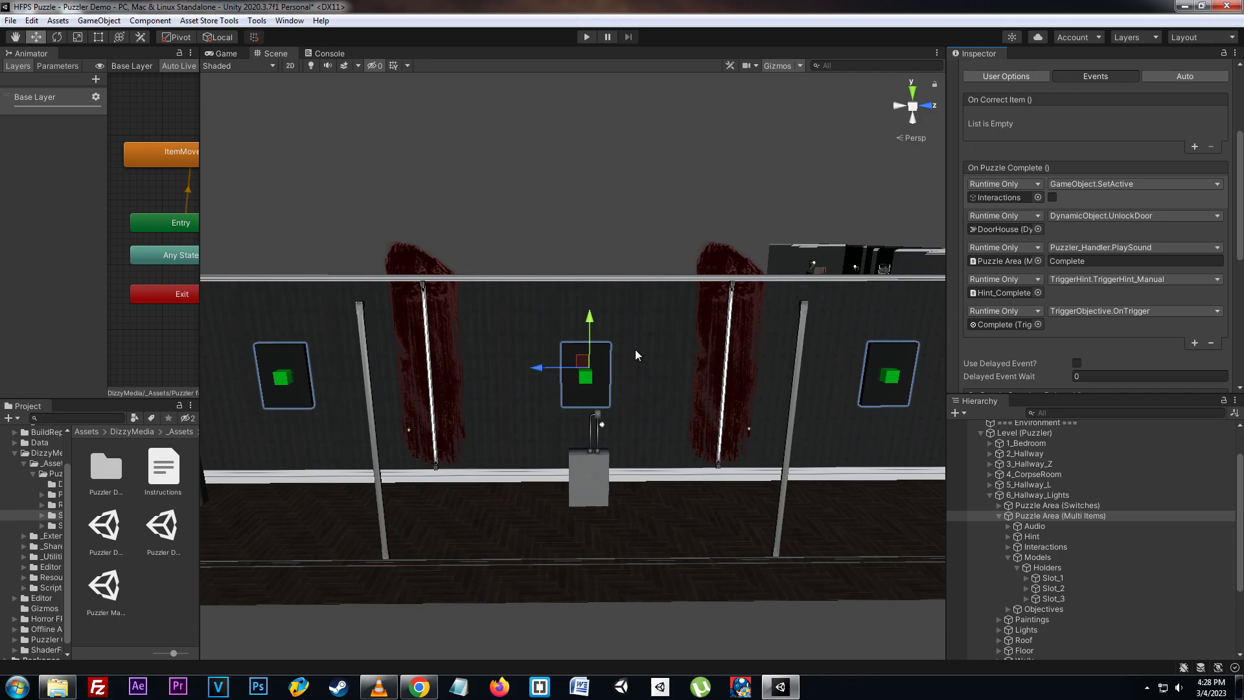
{"action": "scroll", "coordinate": [1127, 194], "scroll_direction": "down", "scroll_amount": 3}
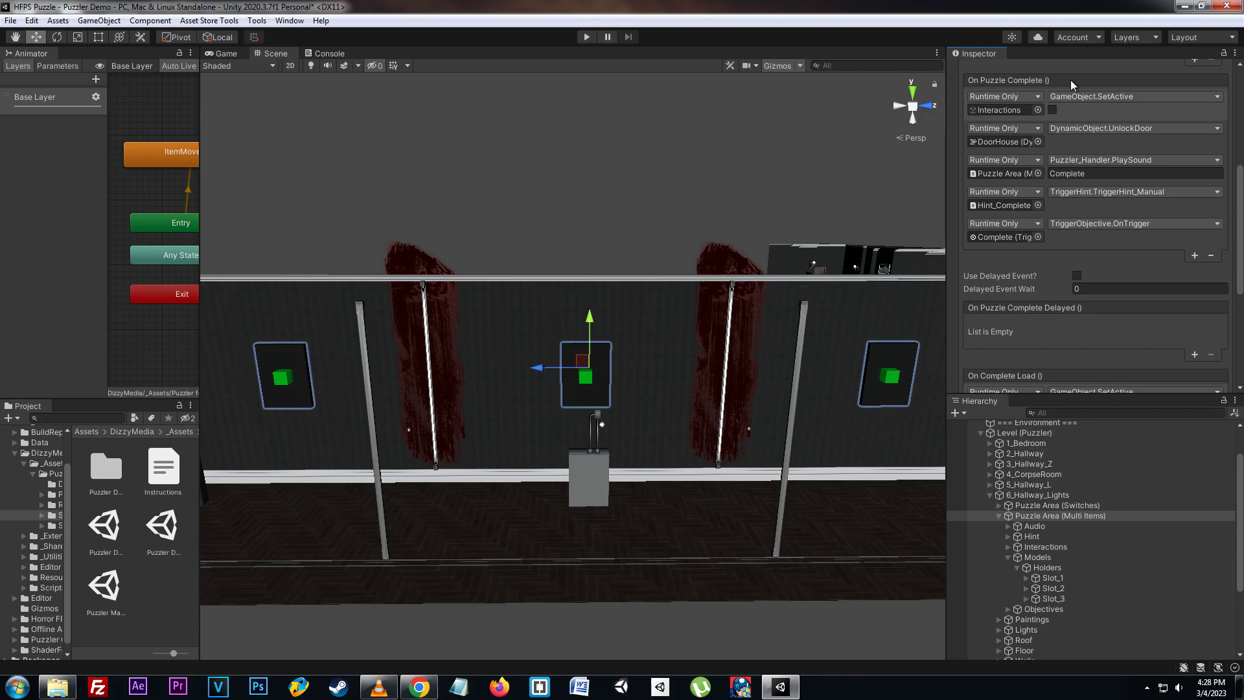
{"action": "scroll", "coordinate": [1070, 80], "scroll_direction": "down", "scroll_amount": 4}
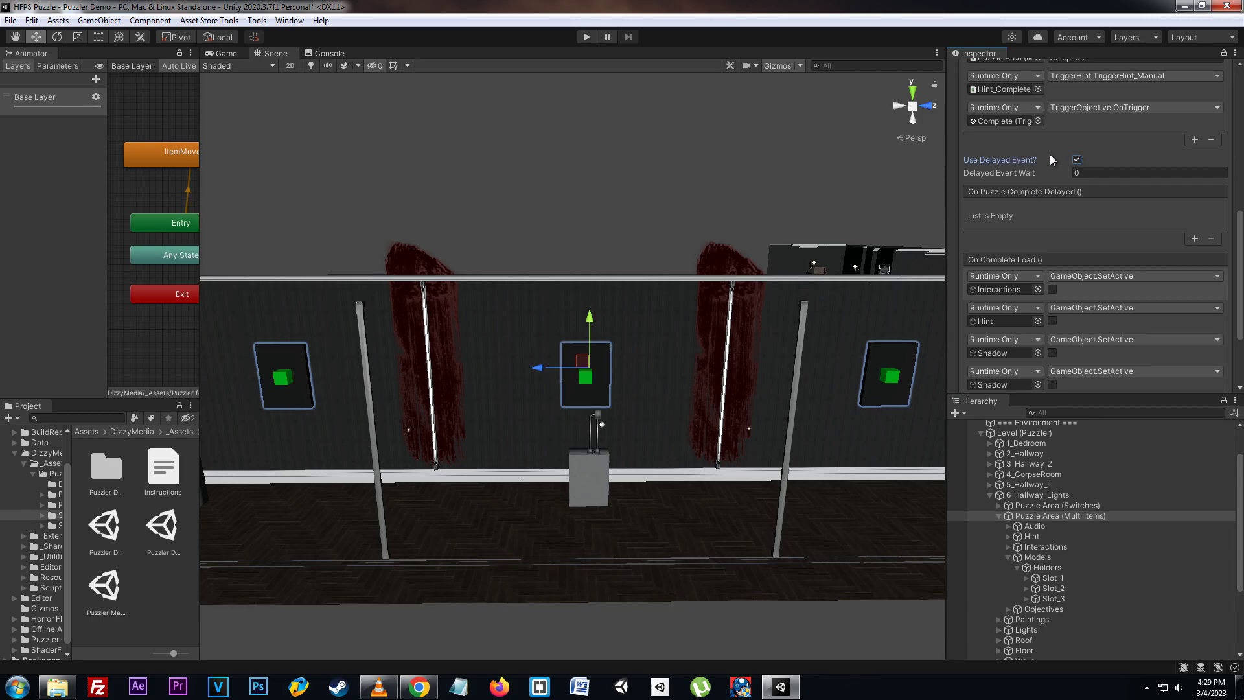
{"action": "left_click", "coordinate": [1124, 174]}
{"action": "scroll", "coordinate": [985, 159], "scroll_direction": "down", "scroll_amount": 3}
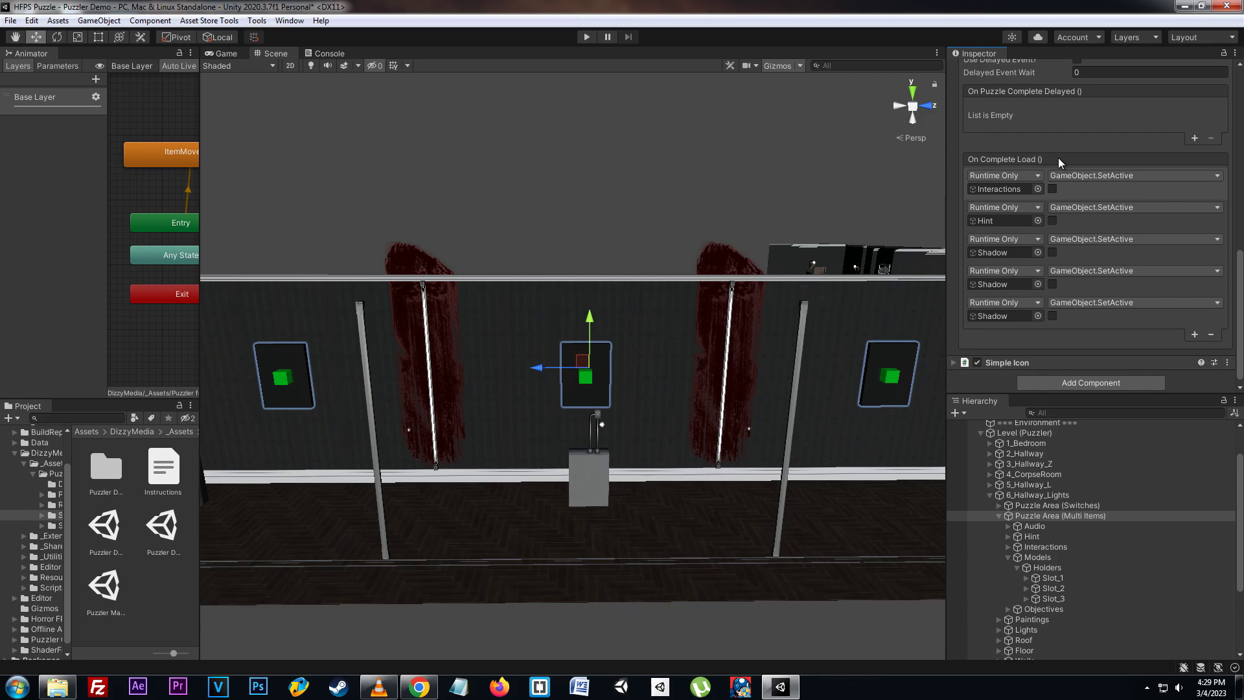
{"action": "scroll", "coordinate": [1072, 122], "scroll_direction": "up", "scroll_amount": 8}
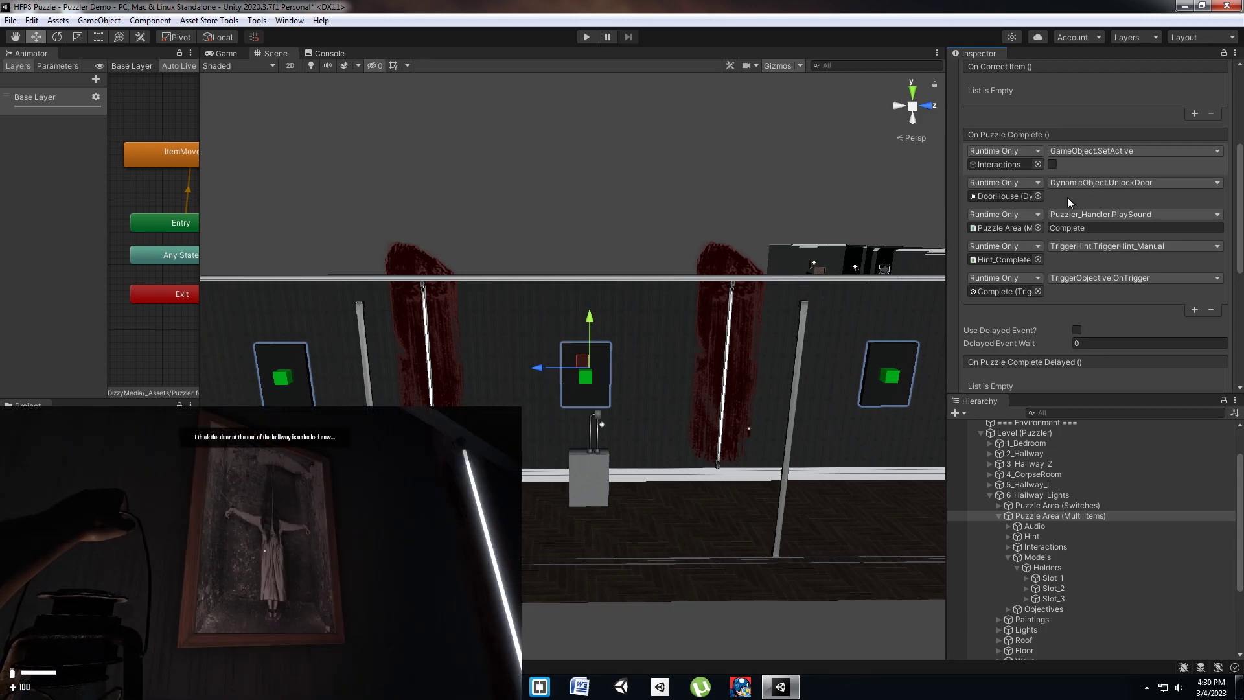
Step: Face the scene toward the hallway door and review the PlaySound, hint and objective listeners
{"action": "mouse_move", "coordinate": [723, 319]}
{"action": "right_mouse_down"}
{"action": "mouse_move", "coordinate": [834, 370]}
{"action": "mouse_move", "coordinate": [848, 311]}
{"action": "mouse_move", "coordinate": [923, 239]}
{"action": "right_mouse_up"}
{"action": "left_click", "coordinate": [1076, 227]}
{"action": "left_click", "coordinate": [1094, 261]}
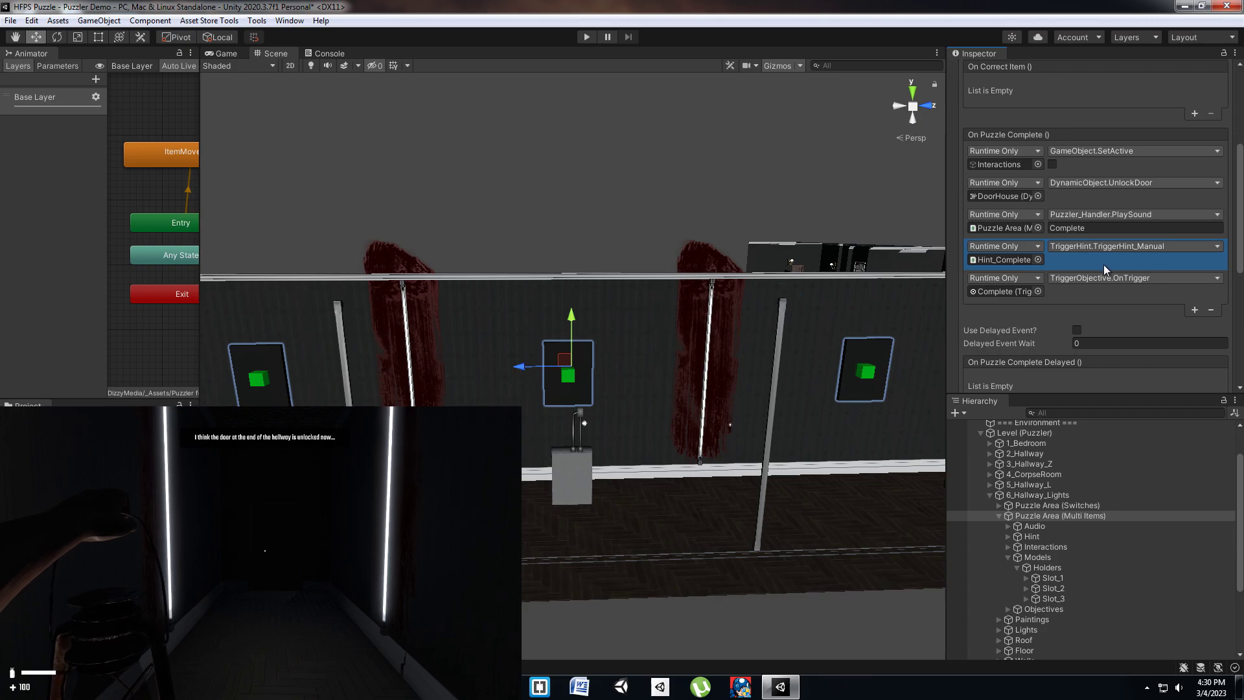
{"action": "left_click", "coordinate": [1097, 296]}
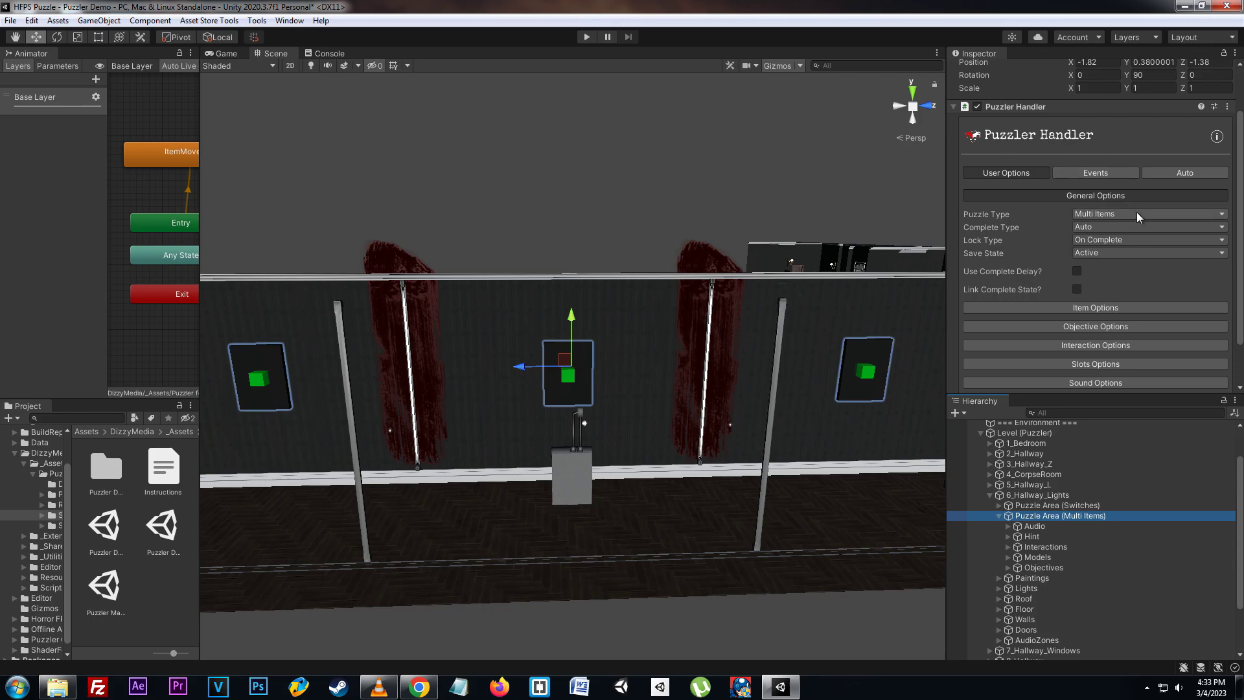
Step: Reveal the Audio AudioSource, Hint_Complete and the three Interactions slots, then collapse Audio and Hint
{"action": "left_click", "coordinate": [1005, 526]}
{"action": "left_click", "coordinate": [1006, 546]}
{"action": "left_click", "coordinate": [1007, 567]}
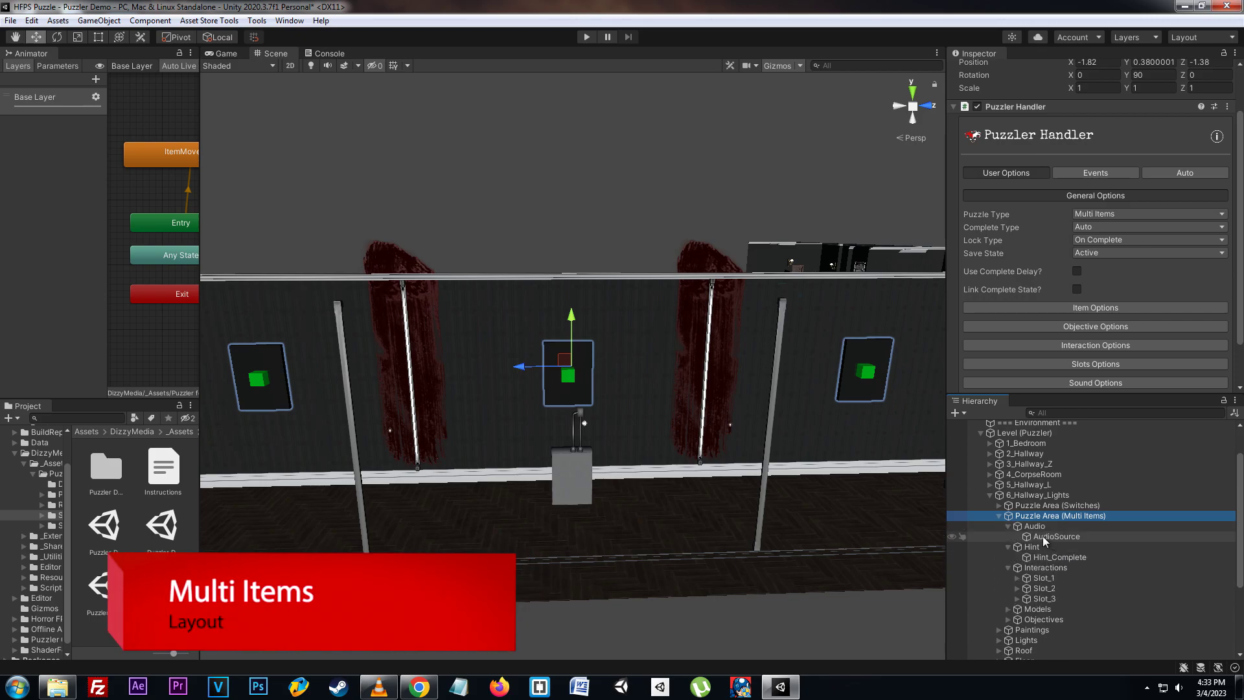
{"action": "left_click", "coordinate": [1008, 526]}
{"action": "left_click", "coordinate": [1007, 535]}
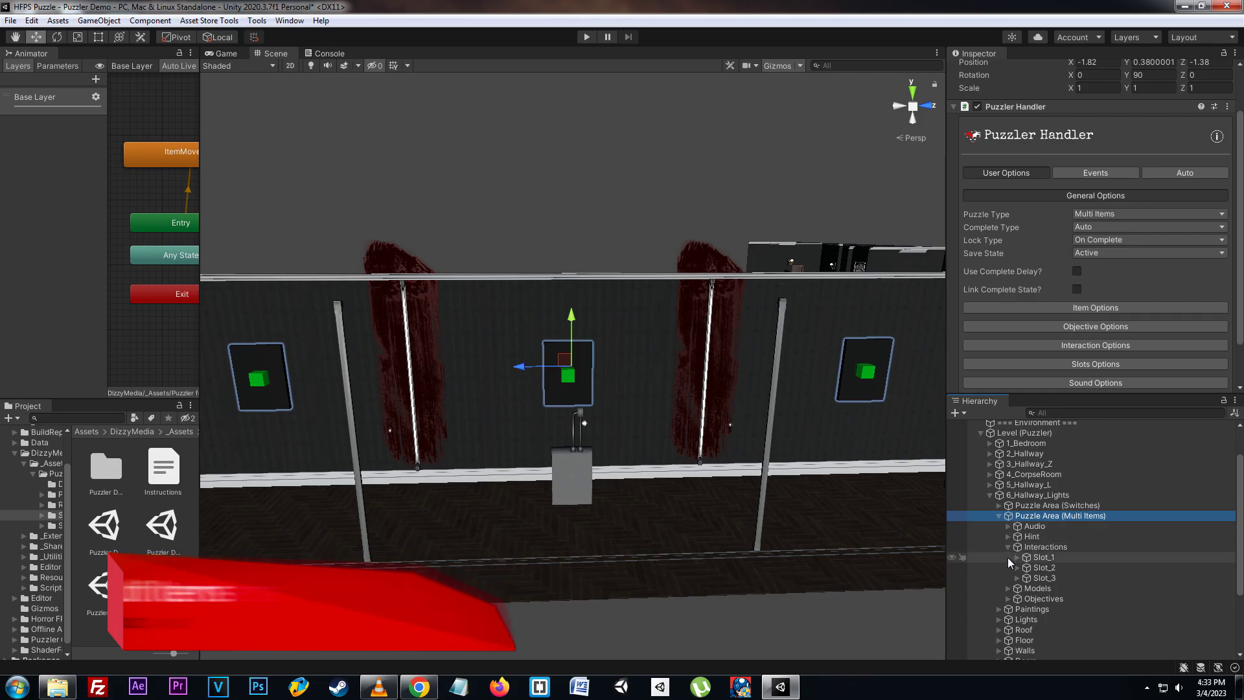
Step: Check Slot_1's Interact_Handler and the Models holders, finishing with Objectives expanded to show Complete
{"action": "left_click", "coordinate": [1014, 558]}
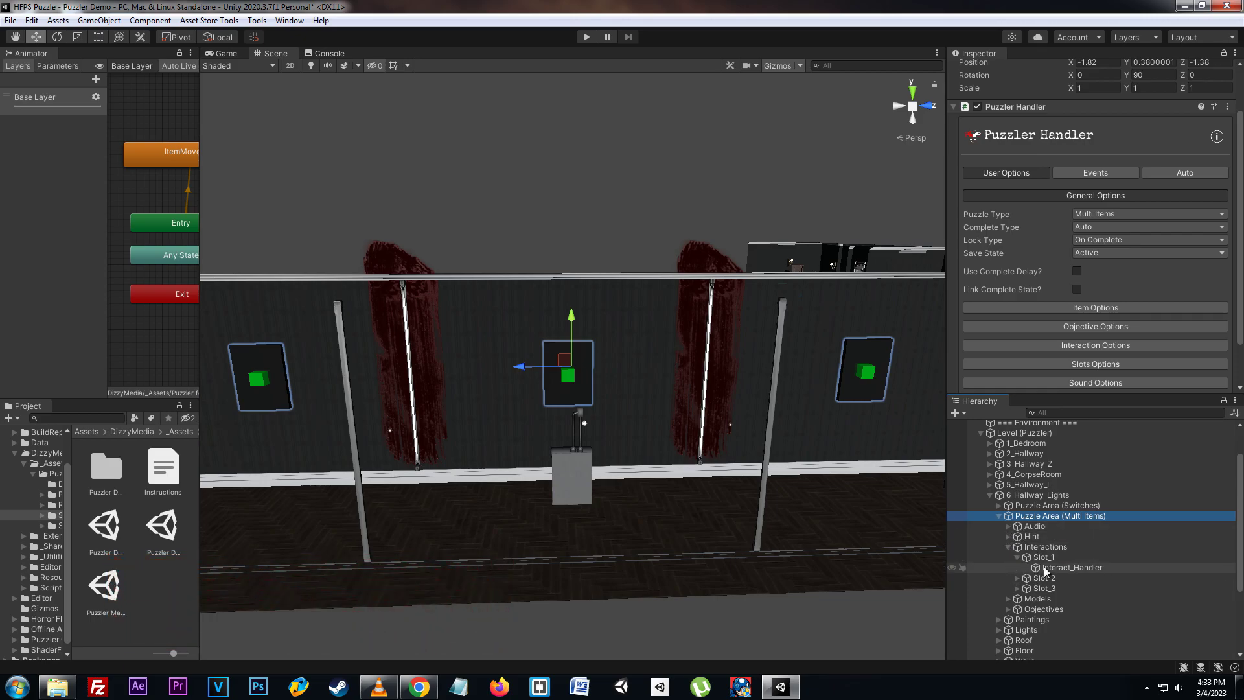
{"action": "left_click", "coordinate": [1008, 547]}
{"action": "left_click", "coordinate": [1008, 557]}
{"action": "left_click", "coordinate": [1007, 558]}
{"action": "left_click", "coordinate": [1008, 567]}
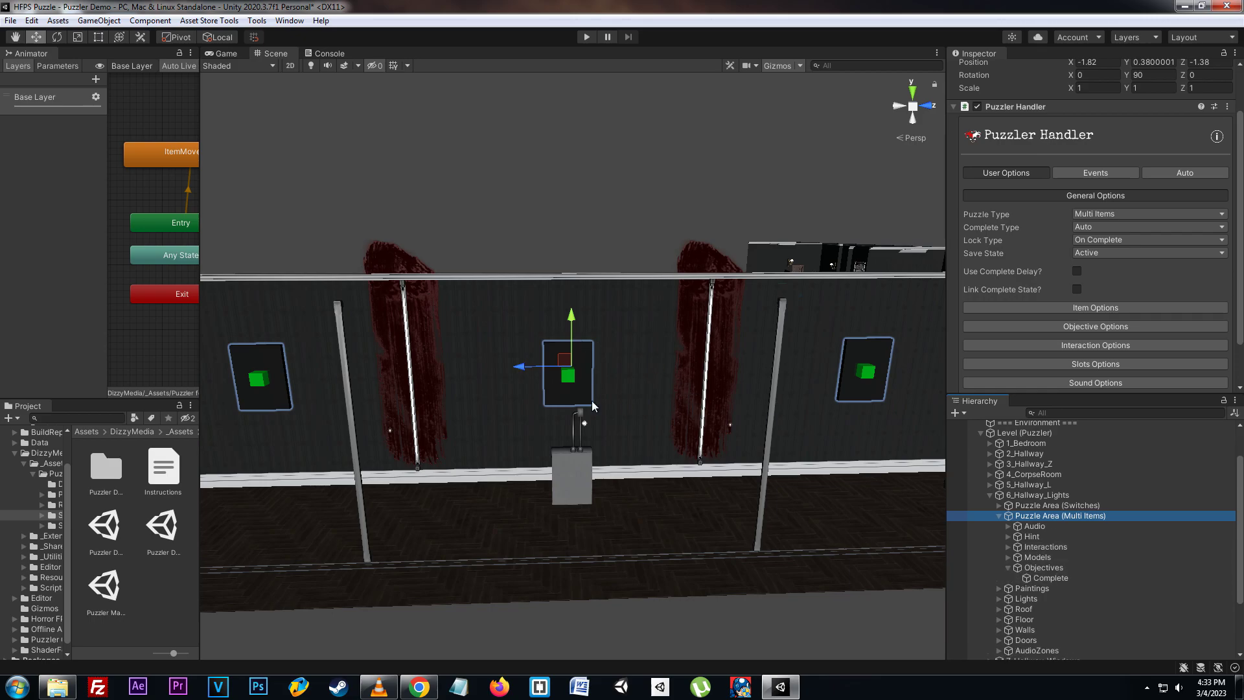